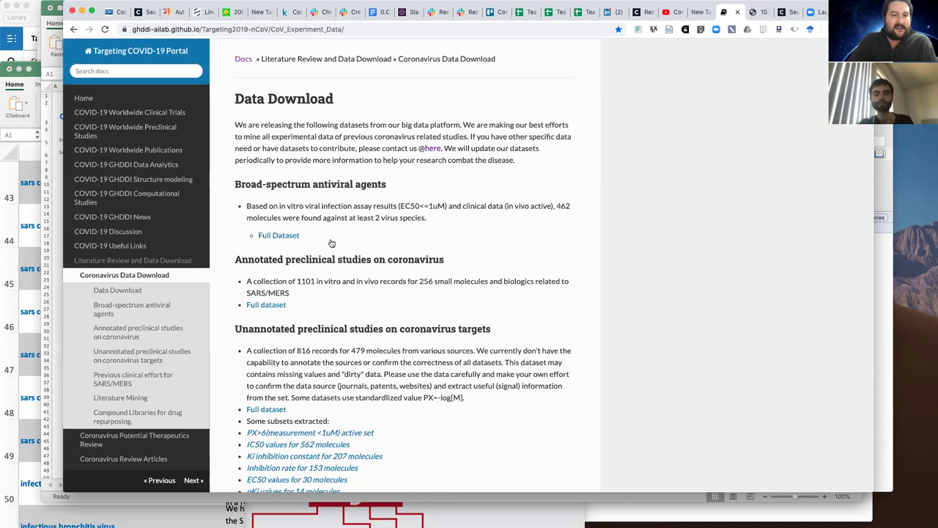
Switch to the Chloroquine-Effects workbook in Excel and review the Overview sheet's relationship columns through the evidence count per relationship type
{"action": "key", "text": "super+Tab"}
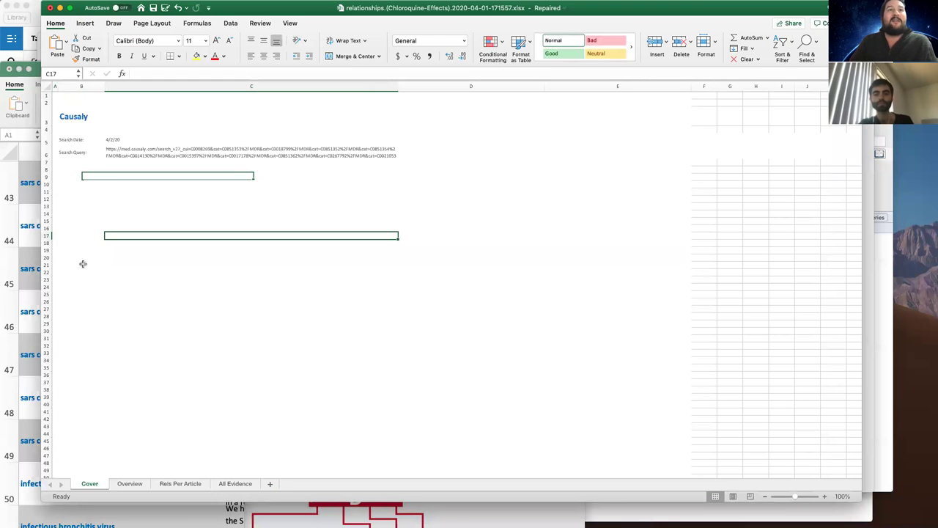
{"action": "left_click", "coordinate": [129, 483]}
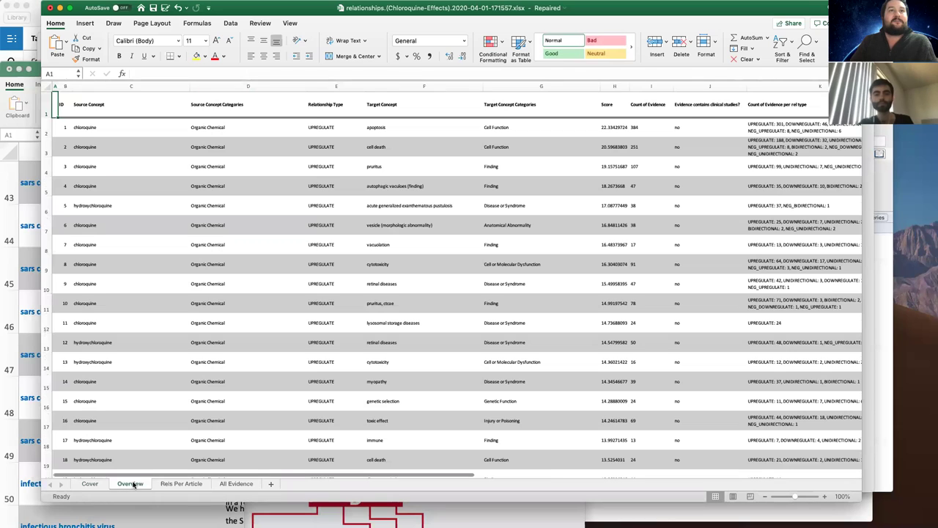
{"action": "left_click", "coordinate": [348, 144]}
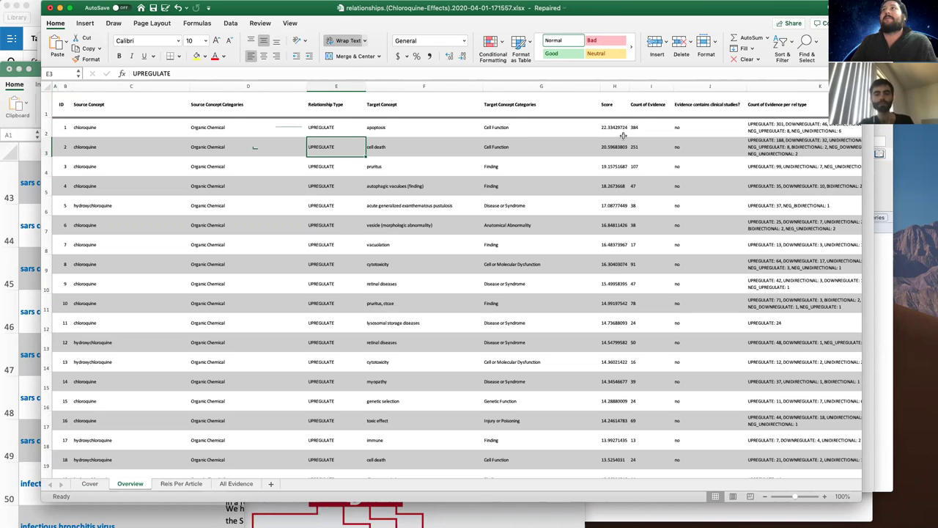
{"action": "scroll", "coordinate": [622, 136], "scroll_direction": "right", "scroll_amount": 3}
{"action": "scroll", "coordinate": [621, 135], "scroll_direction": "right", "scroll_amount": 3}
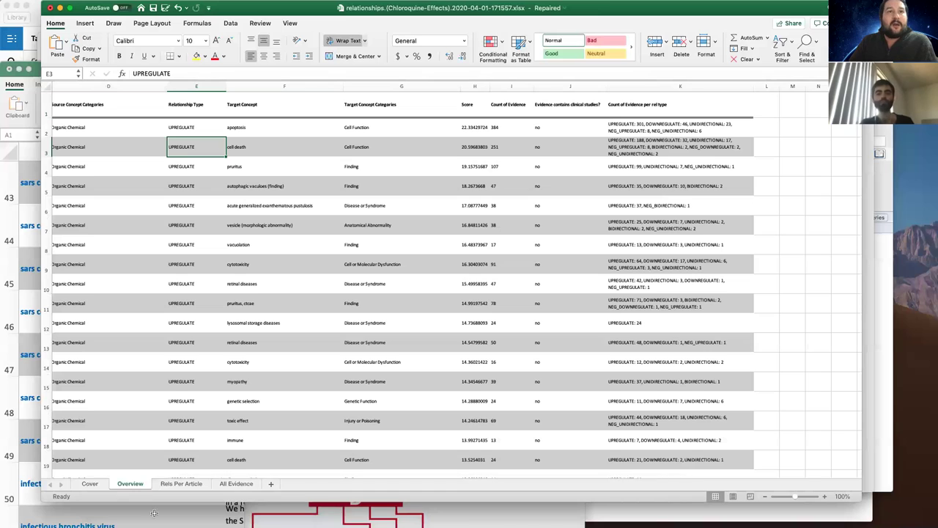
Show the Rels Per Article sheet and enlarge its view to 185%
{"action": "left_click", "coordinate": [169, 485]}
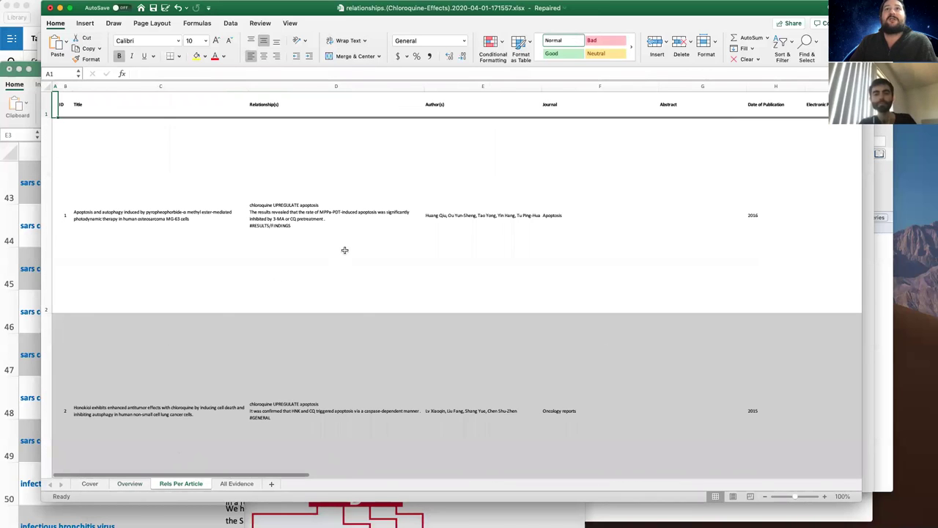
{"action": "scroll", "coordinate": [267, 237], "scroll_direction": "down", "scroll_amount": 1}
{"action": "scroll", "coordinate": [267, 237], "scroll_direction": "up", "scroll_amount": 1}
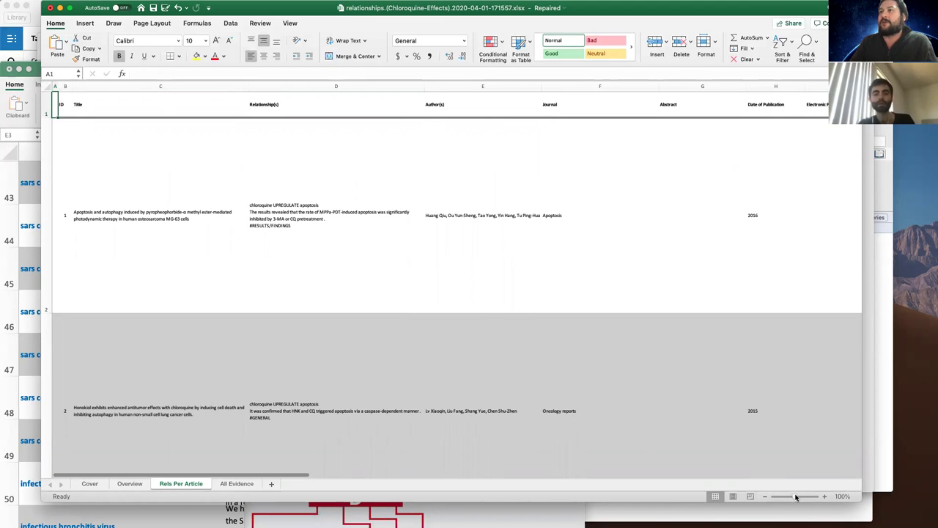
{"action": "left_click_drag", "start_coordinate": [797, 496], "coordinate": [800, 496]}
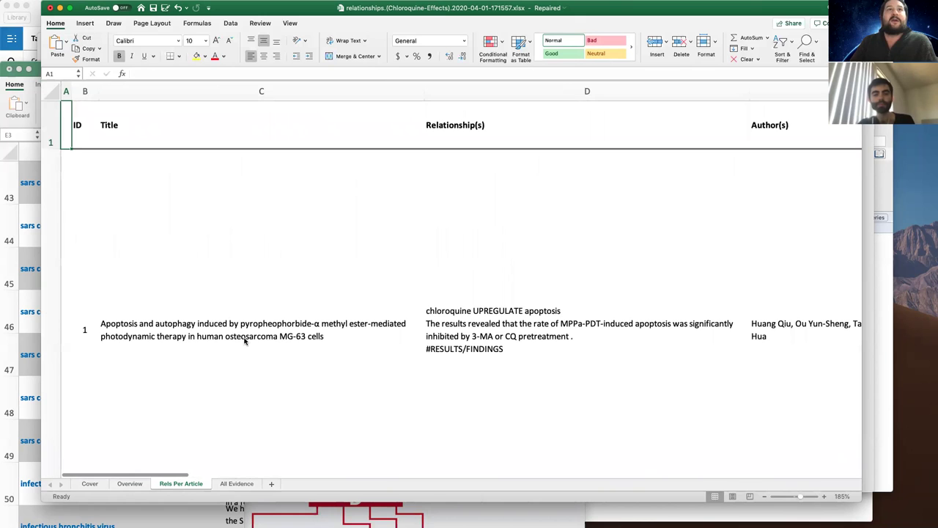
Examine the first article records on the Rels Per Article sheet, from title and relationship across to identifiers, source and link
{"action": "scroll", "coordinate": [277, 342], "scroll_direction": "down", "scroll_amount": 2}
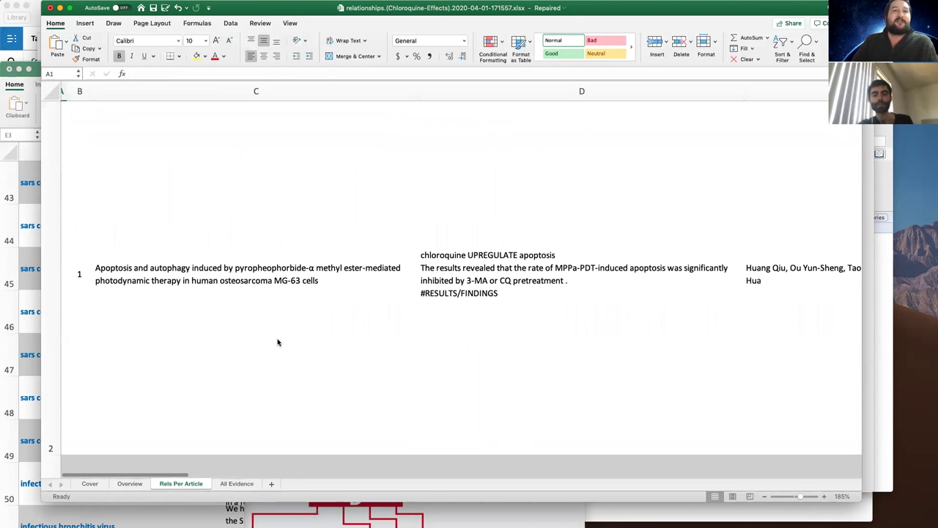
{"action": "scroll", "coordinate": [277, 343], "scroll_direction": "right", "scroll_amount": 3}
{"action": "scroll", "coordinate": [277, 343], "scroll_direction": "right", "scroll_amount": 8}
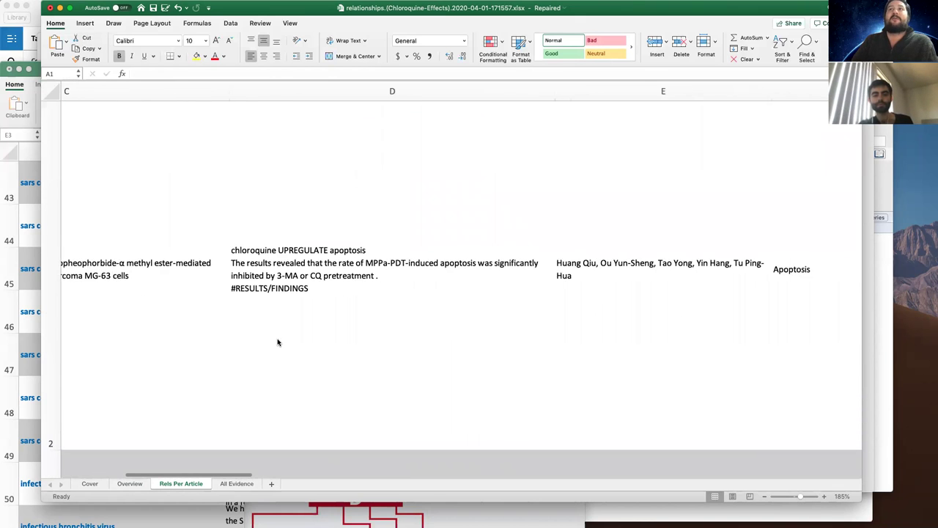
{"action": "scroll", "coordinate": [277, 342], "scroll_direction": "down", "scroll_amount": 1}
{"action": "scroll", "coordinate": [277, 342], "scroll_direction": "down", "scroll_amount": 10}
{"action": "scroll", "coordinate": [277, 342], "scroll_direction": "left", "scroll_amount": 11}
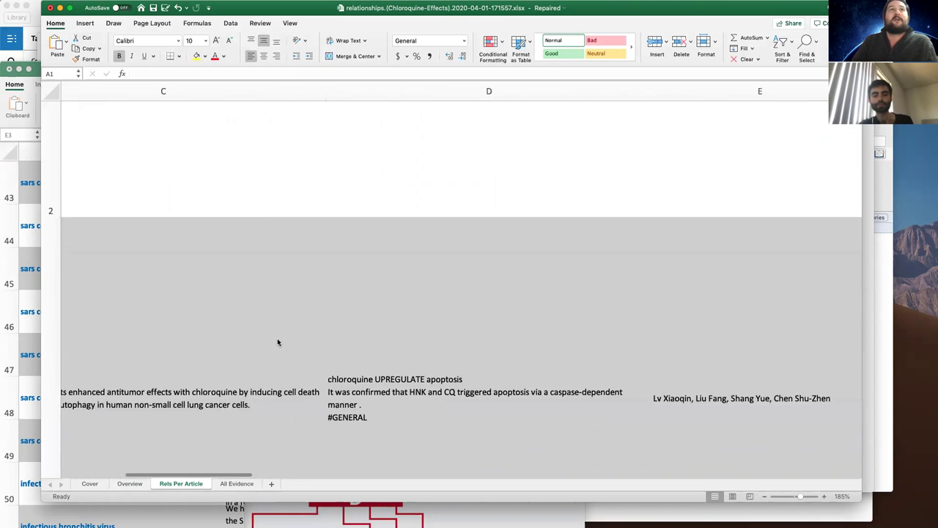
{"action": "scroll", "coordinate": [277, 342], "scroll_direction": "up", "scroll_amount": 10}
{"action": "scroll", "coordinate": [277, 343], "scroll_direction": "right", "scroll_amount": 15}
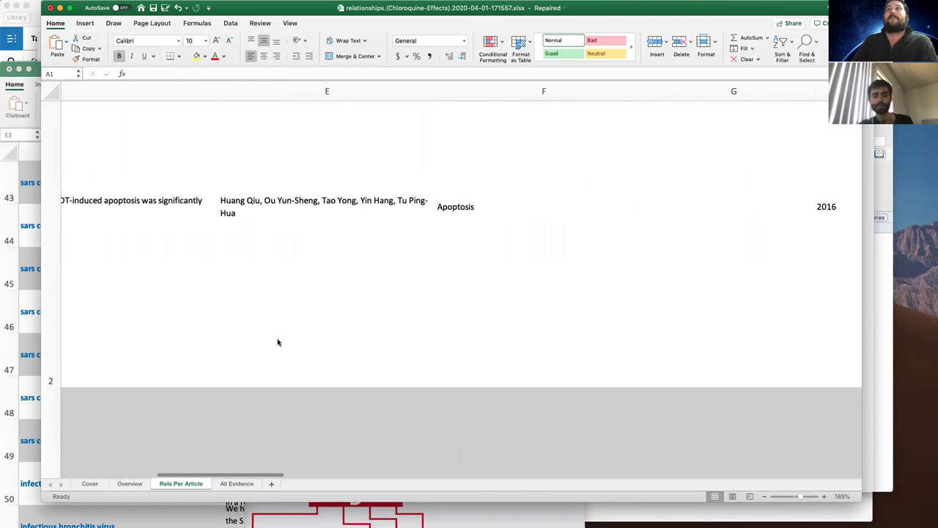
{"action": "scroll", "coordinate": [277, 342], "scroll_direction": "up", "scroll_amount": 2}
{"action": "scroll", "coordinate": [277, 342], "scroll_direction": "right", "scroll_amount": 3}
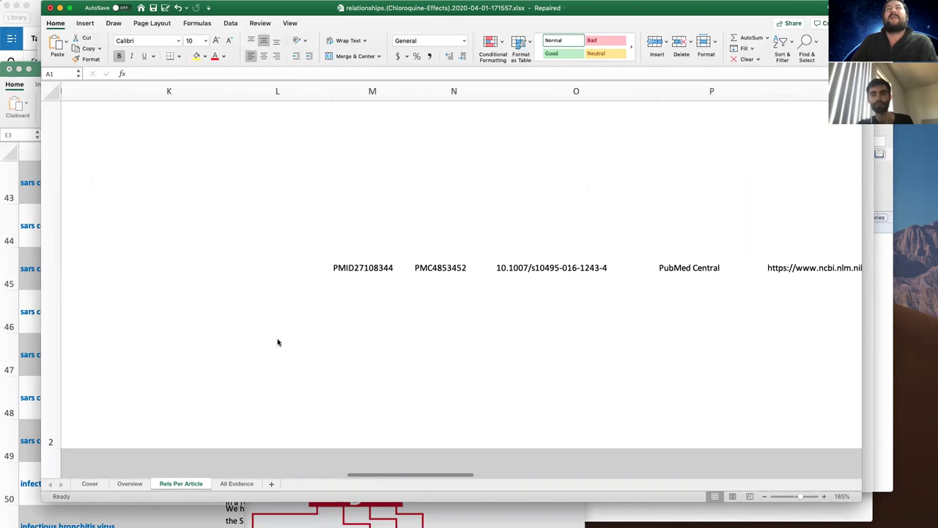
{"action": "scroll", "coordinate": [277, 342], "scroll_direction": "right", "scroll_amount": 14}
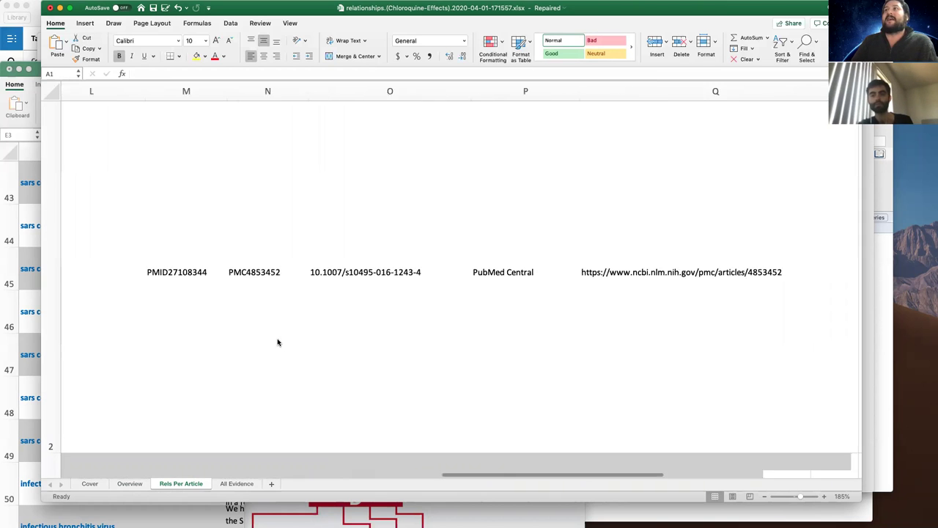
{"action": "scroll", "coordinate": [277, 342], "scroll_direction": "left", "scroll_amount": 11}
{"action": "scroll", "coordinate": [277, 342], "scroll_direction": "down", "scroll_amount": 1}
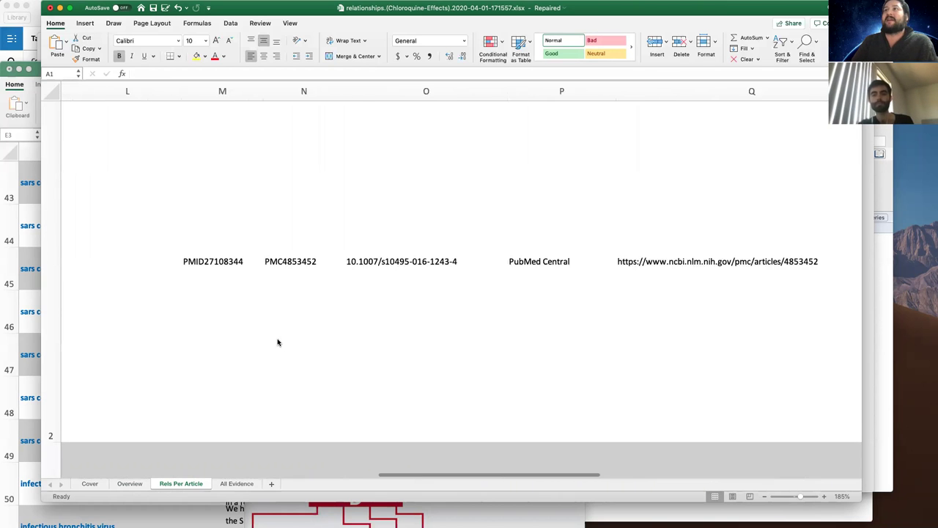
{"action": "scroll", "coordinate": [277, 342], "scroll_direction": "right", "scroll_amount": 5}
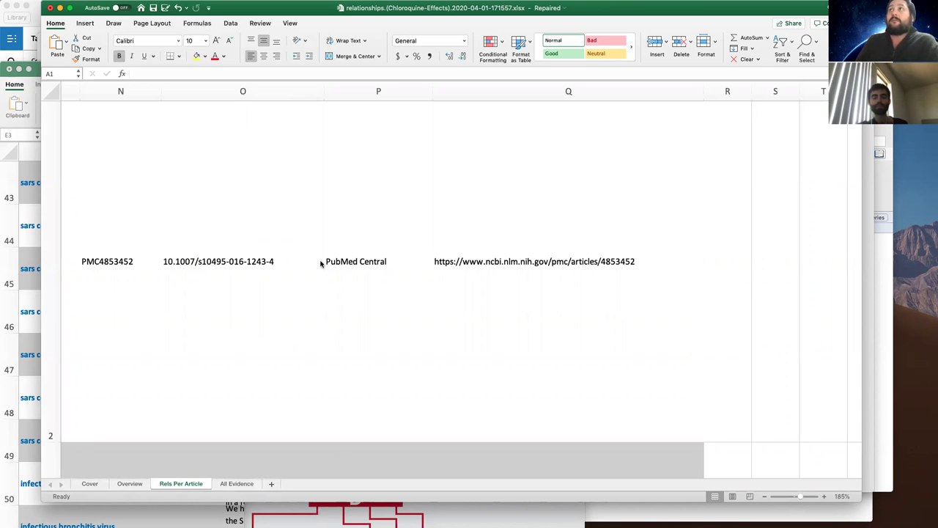
Review the first article's record back from its source link to the publication year, journal, authors and Relationship(s) text
{"action": "scroll", "coordinate": [323, 264], "scroll_direction": "up", "scroll_amount": 3}
{"action": "scroll", "coordinate": [326, 266], "scroll_direction": "down", "scroll_amount": 3}
{"action": "scroll", "coordinate": [326, 266], "scroll_direction": "left", "scroll_amount": 10}
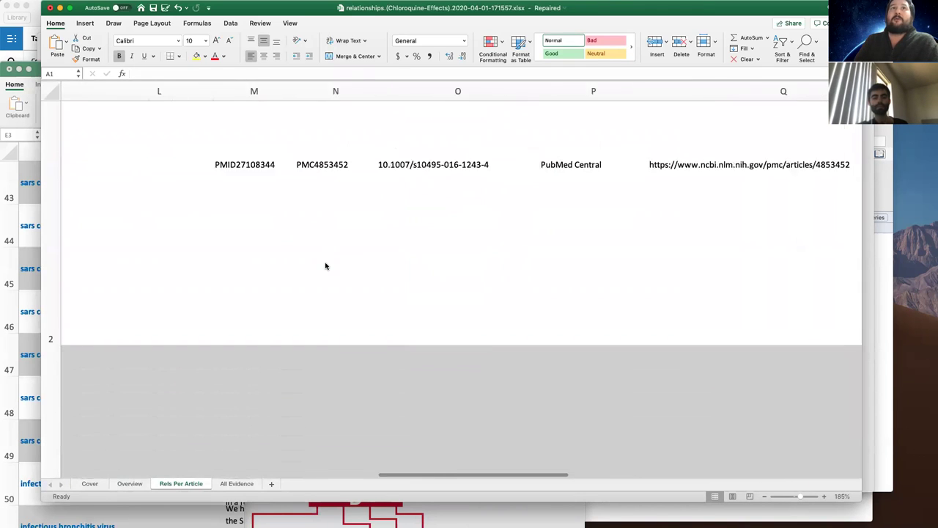
{"action": "scroll", "coordinate": [326, 266], "scroll_direction": "left", "scroll_amount": 10}
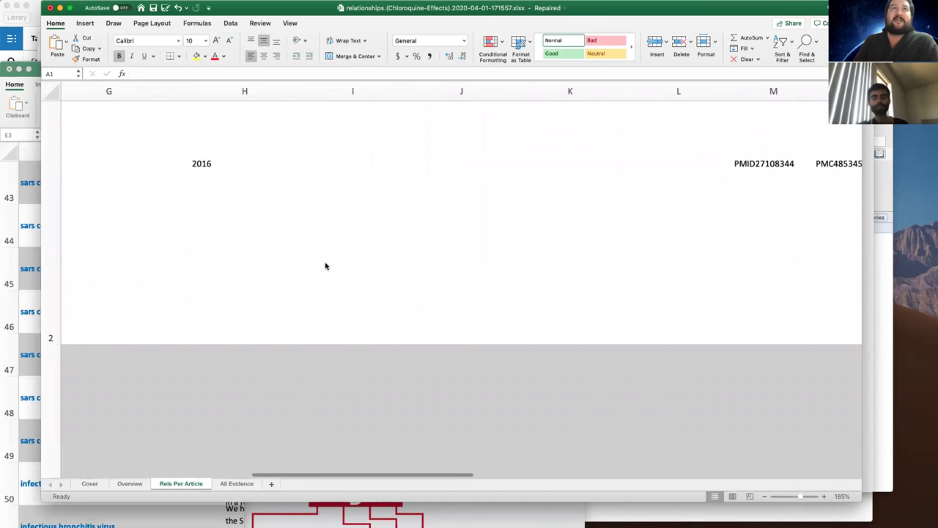
{"action": "scroll", "coordinate": [326, 266], "scroll_direction": "left", "scroll_amount": 5}
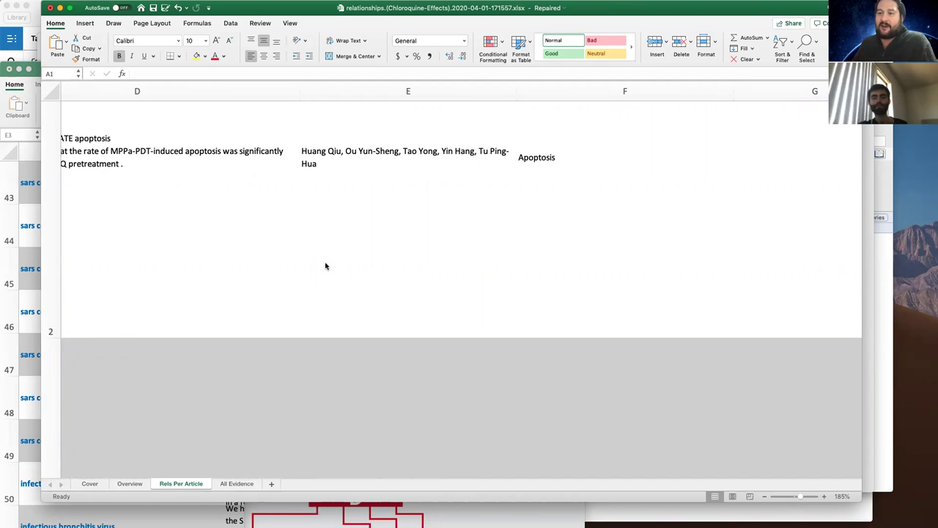
{"action": "scroll", "coordinate": [327, 266], "scroll_direction": "left", "scroll_amount": 8}
{"action": "scroll", "coordinate": [326, 266], "scroll_direction": "up", "scroll_amount": 1}
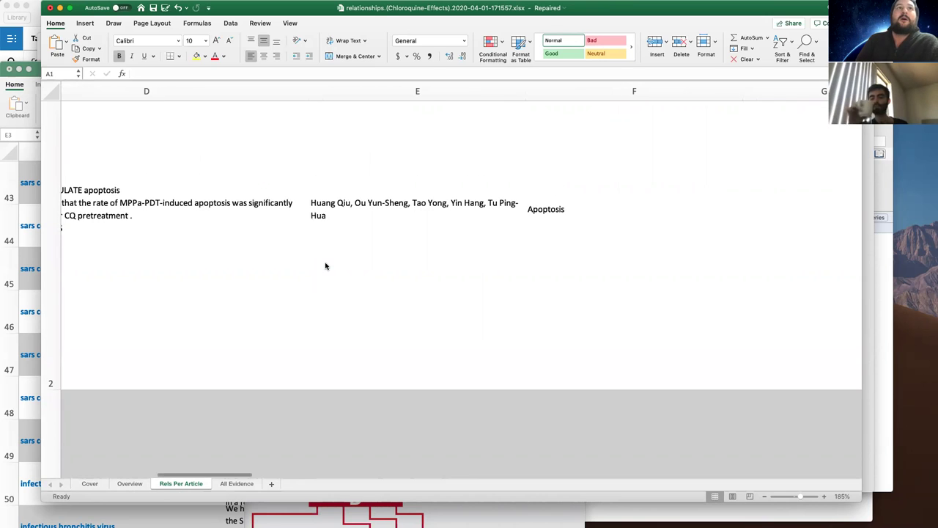
{"action": "scroll", "coordinate": [327, 266], "scroll_direction": "right", "scroll_amount": 8}
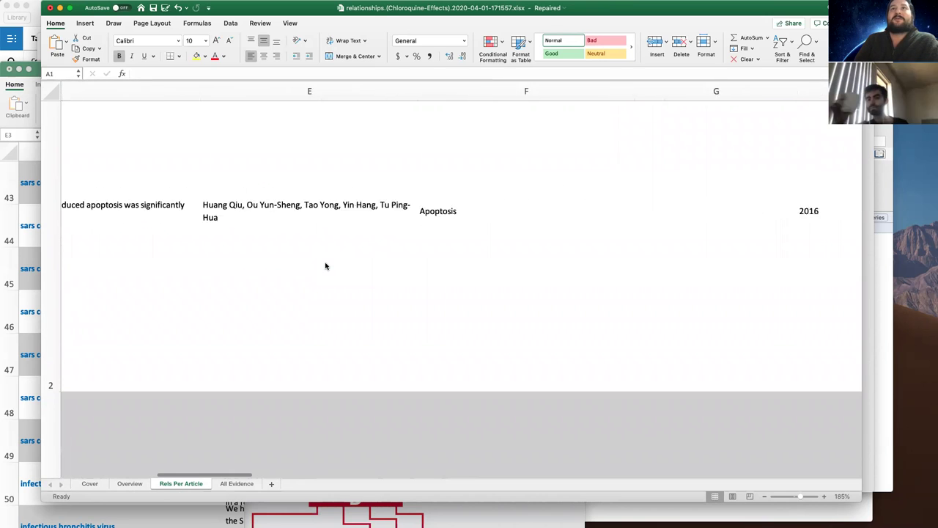
{"action": "scroll", "coordinate": [326, 266], "scroll_direction": "left", "scroll_amount": 8}
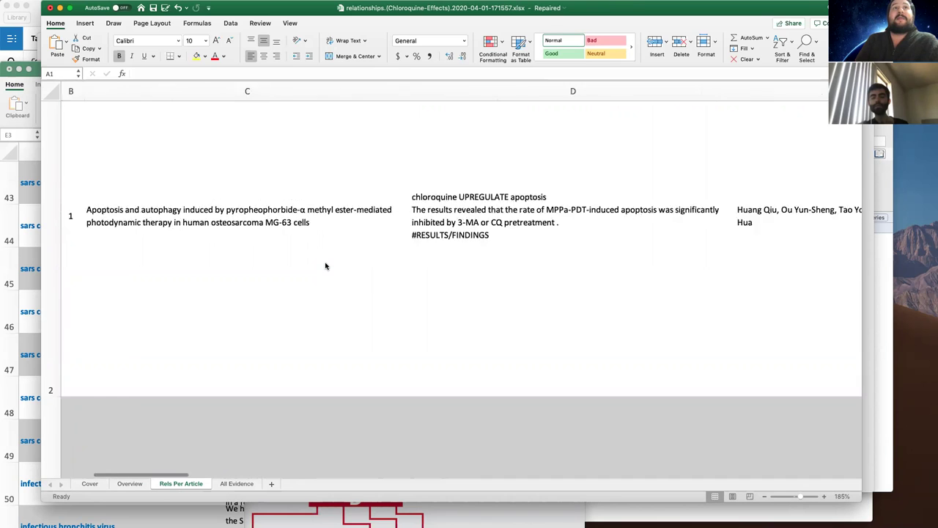
{"action": "scroll", "coordinate": [326, 266], "scroll_direction": "right", "scroll_amount": 5}
{"action": "scroll", "coordinate": [326, 266], "scroll_direction": "left", "scroll_amount": 2}
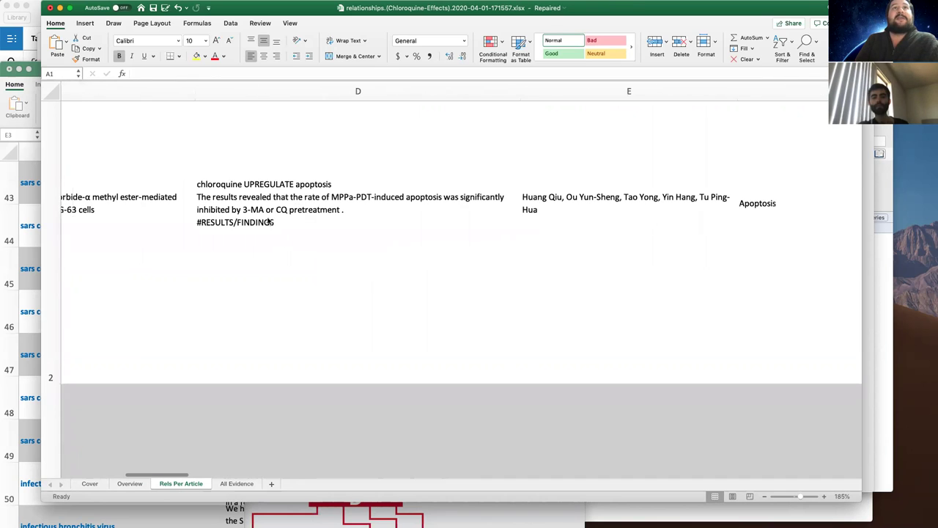
Highlight the relationship line and the evidence sentence beneath it in the first article's Relationship(s) cell, D2
{"action": "double_click", "coordinate": [222, 182]}
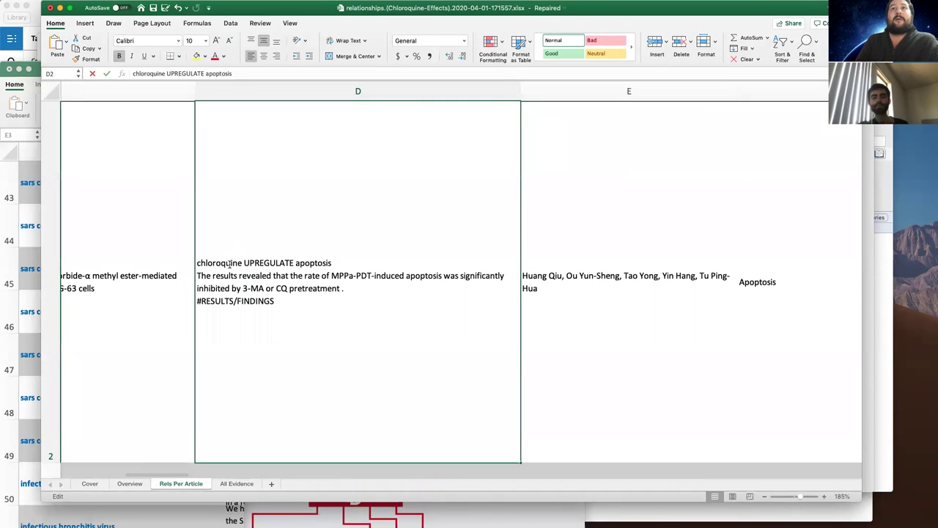
{"action": "left_click_drag", "start_coordinate": [197, 261], "coordinate": [341, 261]}
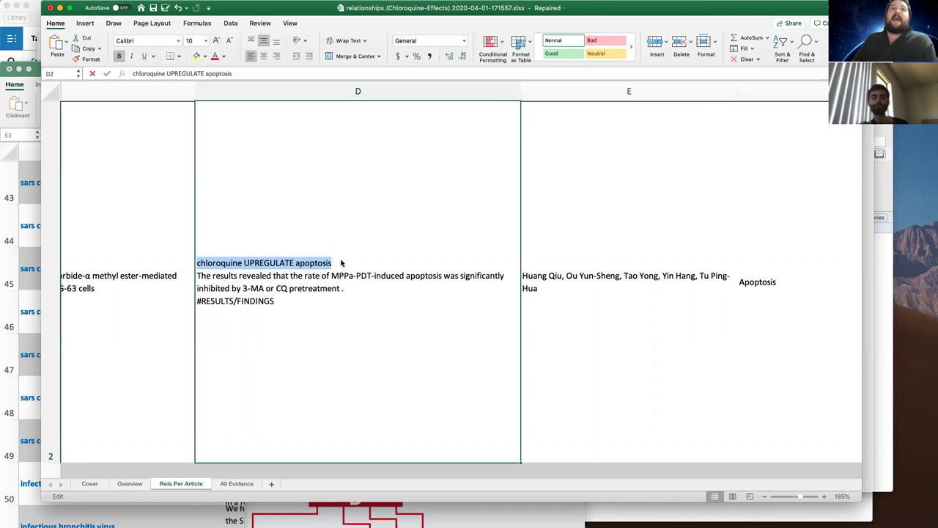
{"action": "left_click", "coordinate": [202, 276]}
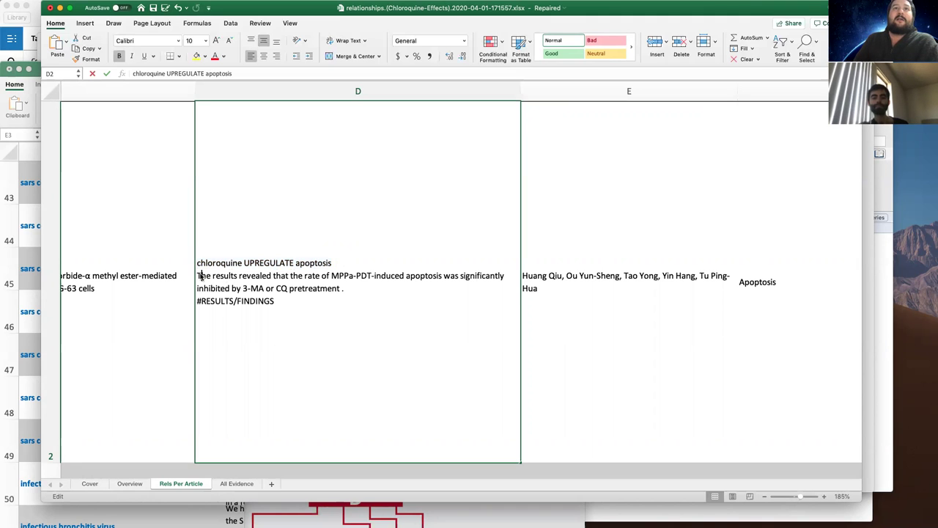
{"action": "left_click_drag", "start_coordinate": [200, 276], "coordinate": [352, 289]}
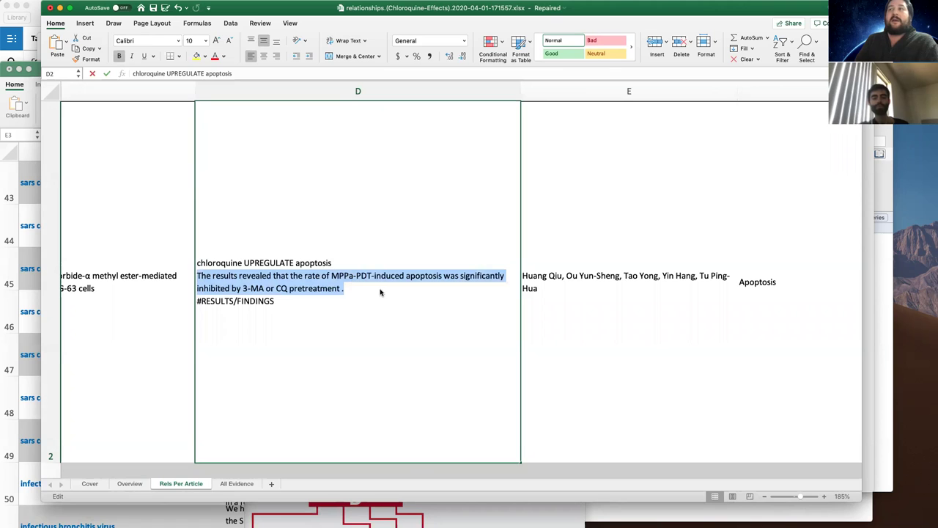
{"action": "scroll", "coordinate": [550, 224], "scroll_direction": "right", "scroll_amount": 8}
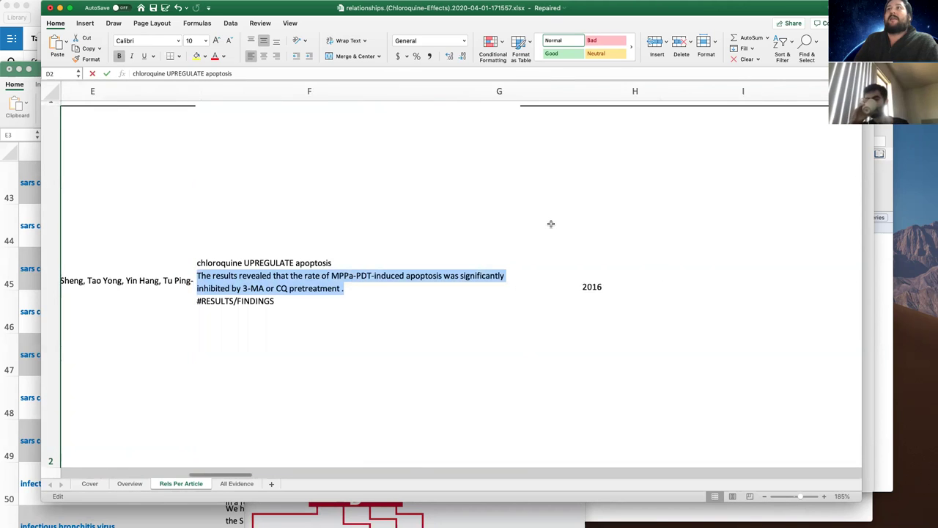
Bring the literature_articles_all workbook to the front, widen its window and move it to the top of the screen
{"action": "key", "text": "super+grave"}
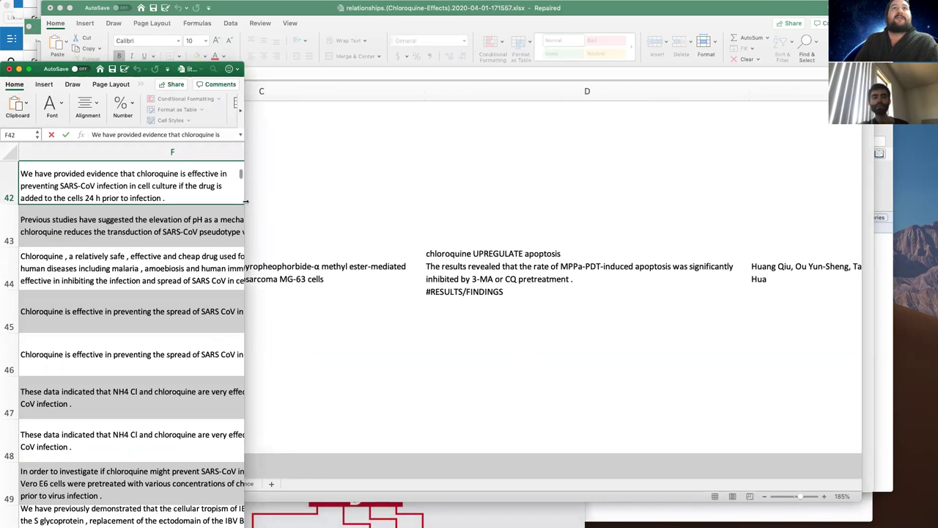
{"action": "left_click_drag", "start_coordinate": [246, 201], "coordinate": [735, 191]}
{"action": "left_click_drag", "start_coordinate": [845, 170], "coordinate": [786, 176]}
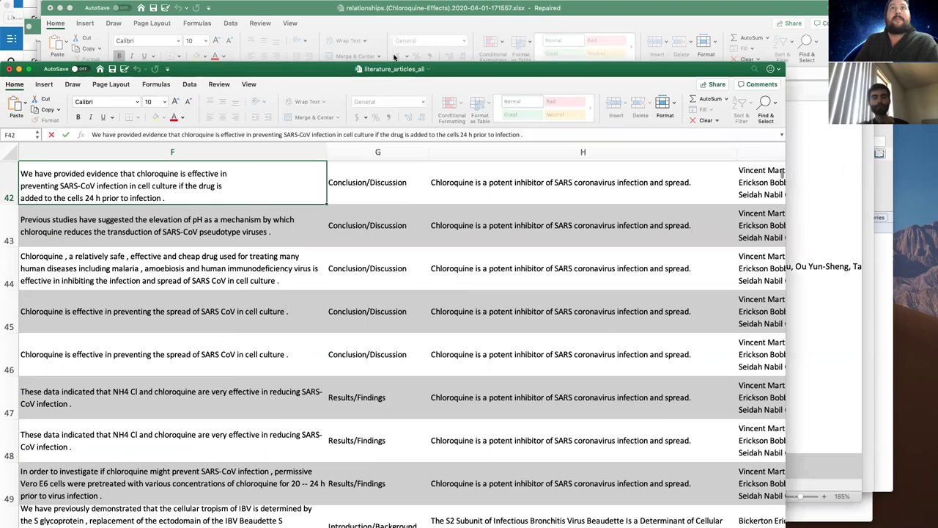
{"action": "left_click_drag", "start_coordinate": [317, 69], "coordinate": [330, 4]}
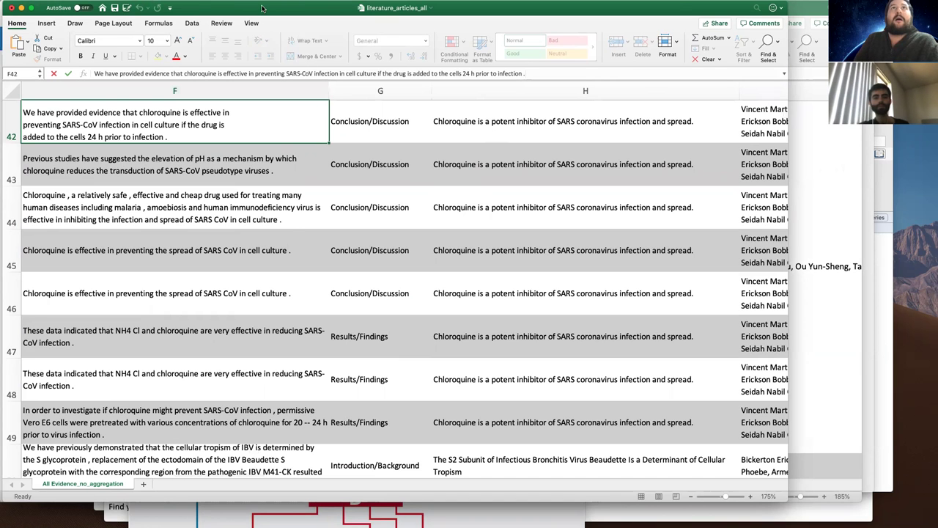
Examine the chloroquine rows' article identifiers, DOIs and source links, and return to the evidence sentences in column F
{"action": "scroll", "coordinate": [353, 241], "scroll_direction": "right", "scroll_amount": 10}
{"action": "scroll", "coordinate": [353, 240], "scroll_direction": "up", "scroll_amount": 4}
{"action": "scroll", "coordinate": [353, 240], "scroll_direction": "right", "scroll_amount": 10}
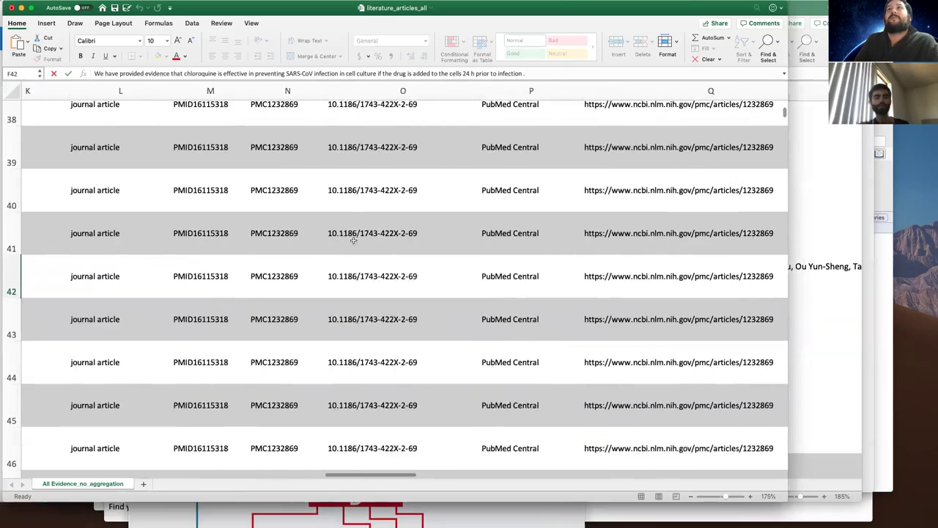
{"action": "scroll", "coordinate": [353, 239], "scroll_direction": "left", "scroll_amount": 10}
{"action": "scroll", "coordinate": [354, 239], "scroll_direction": "down", "scroll_amount": 1}
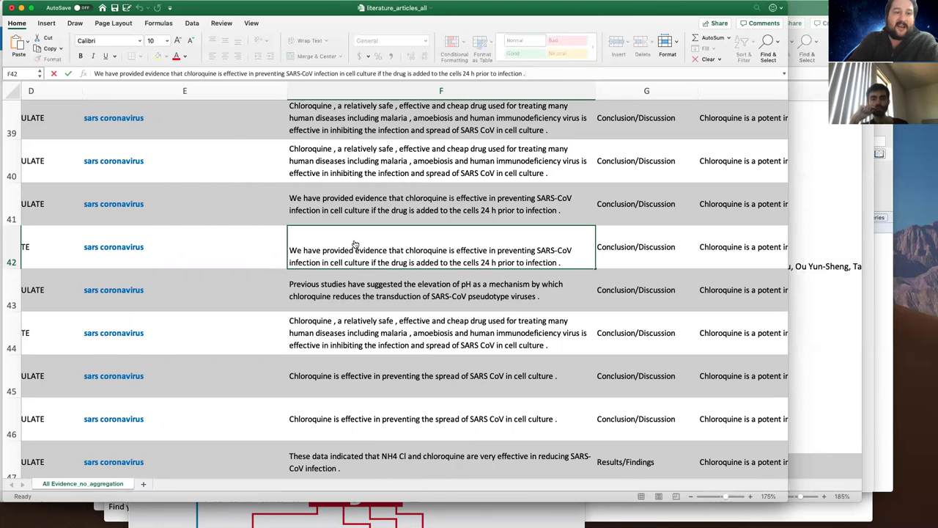
Switch to Causaly in the Chrome browser and search for the causes of Hydroxychloroquine
{"action": "key", "text": "super+Tab"}
{"action": "left_click", "coordinate": [789, 14]}
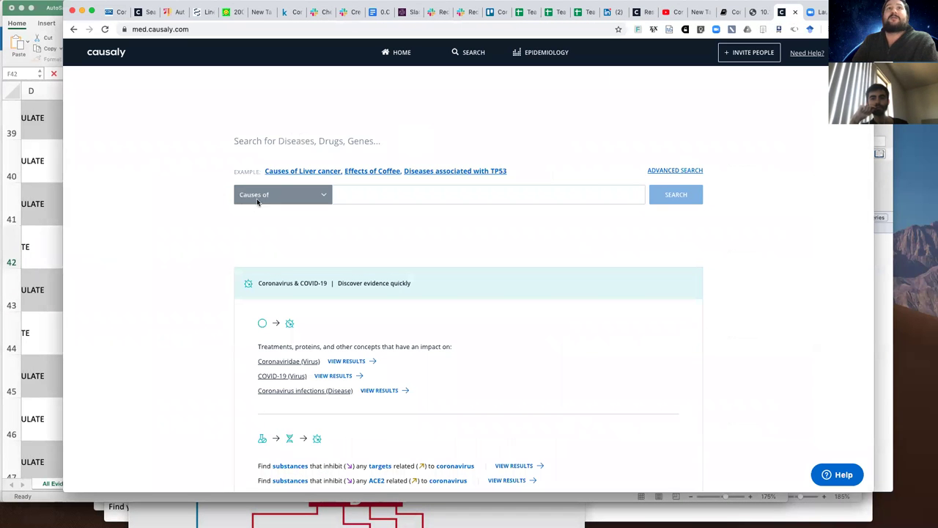
{"action": "left_click", "coordinate": [357, 195]}
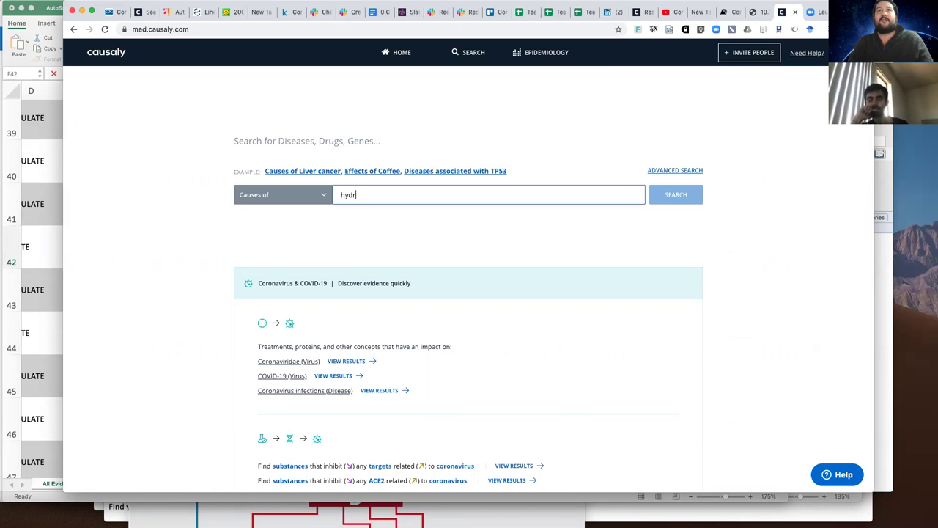
{"action": "type", "text": "hydroxychro"}
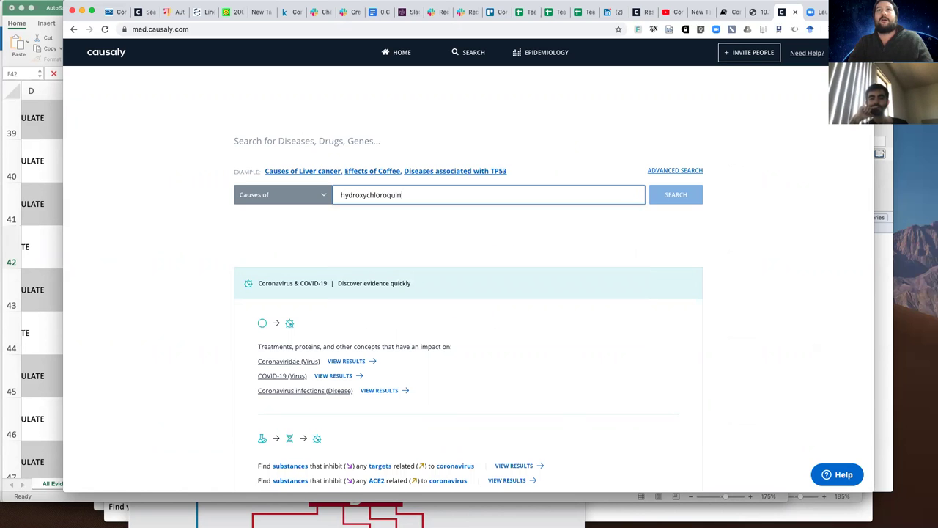
{"action": "left_click", "coordinate": [433, 219]}
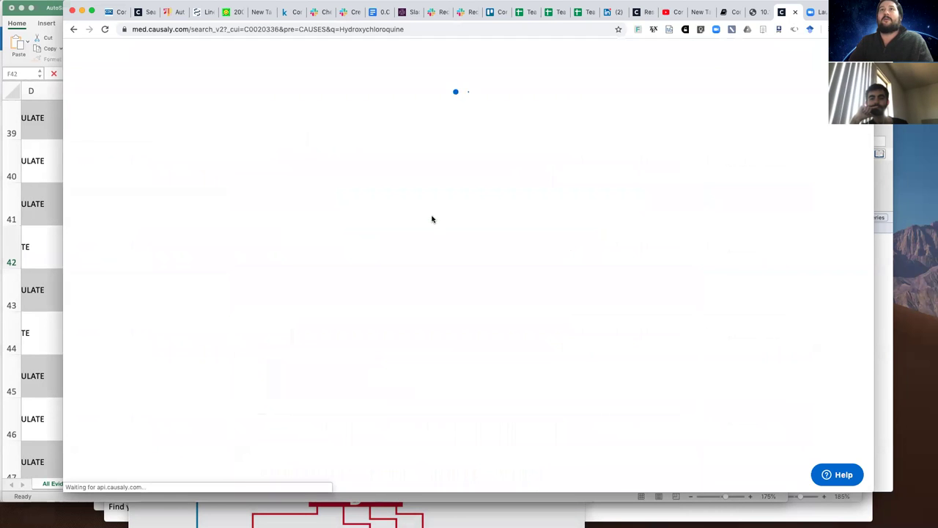
Change the Hydroxychloroquine query to "Side effects of" and review the resulting dendrogram of disorders
{"action": "left_click", "coordinate": [151, 87]}
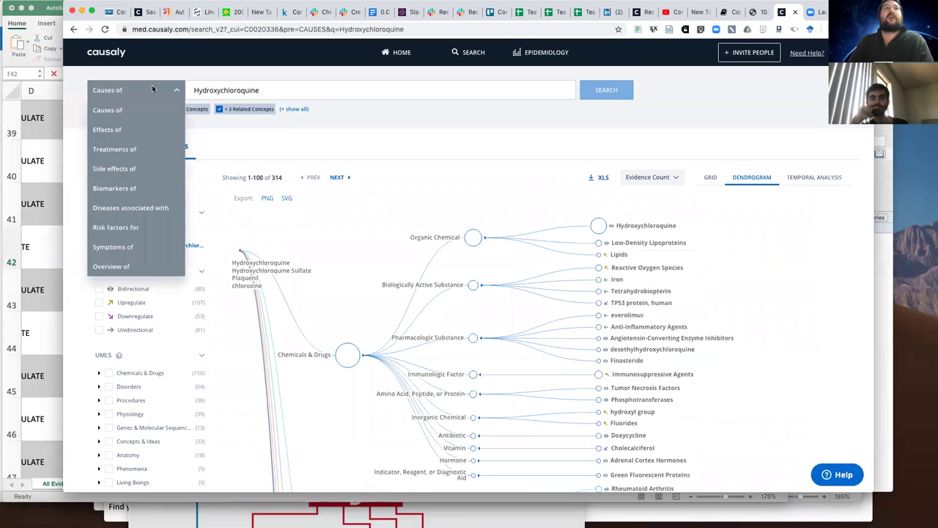
{"action": "left_click", "coordinate": [129, 170]}
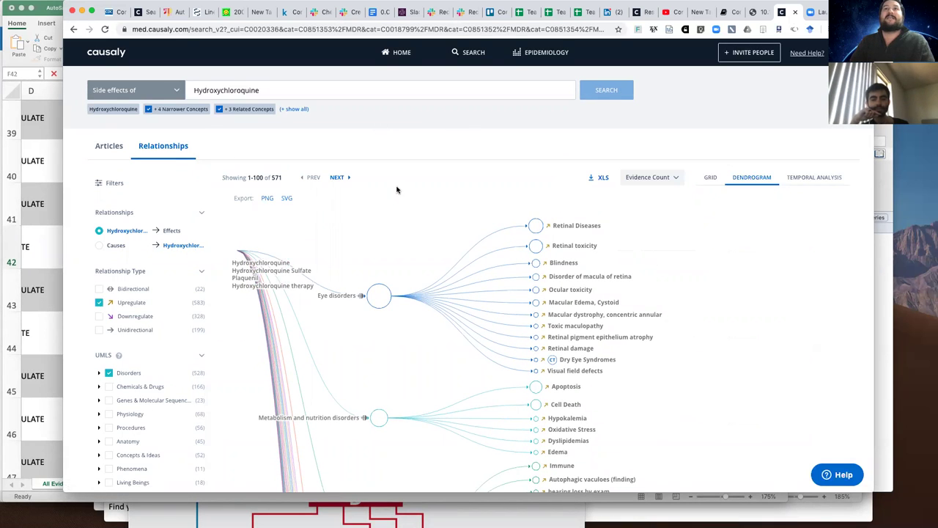
{"action": "scroll", "coordinate": [395, 193], "scroll_direction": "down", "scroll_amount": 10}
{"action": "scroll", "coordinate": [396, 190], "scroll_direction": "down", "scroll_amount": 10}
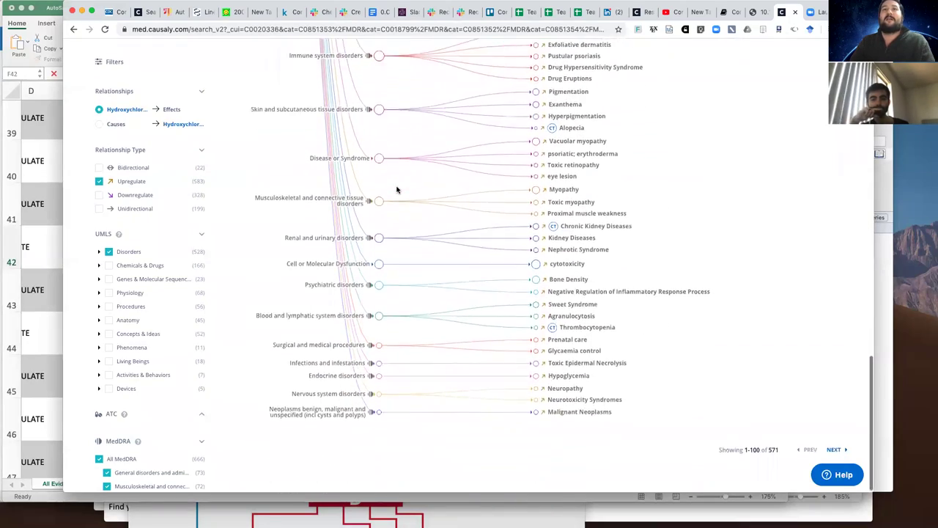
{"action": "scroll", "coordinate": [396, 190], "scroll_direction": "up", "scroll_amount": 20}
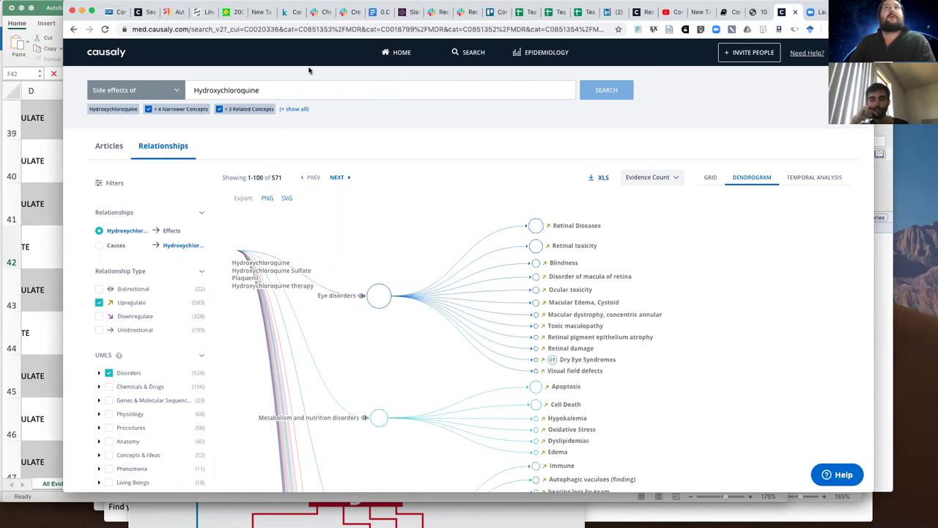
Start an advanced search and look up concepts containing "hydroxychloroquin" for the first side of the relationship
{"action": "mouse_move", "coordinate": [442, 61]}
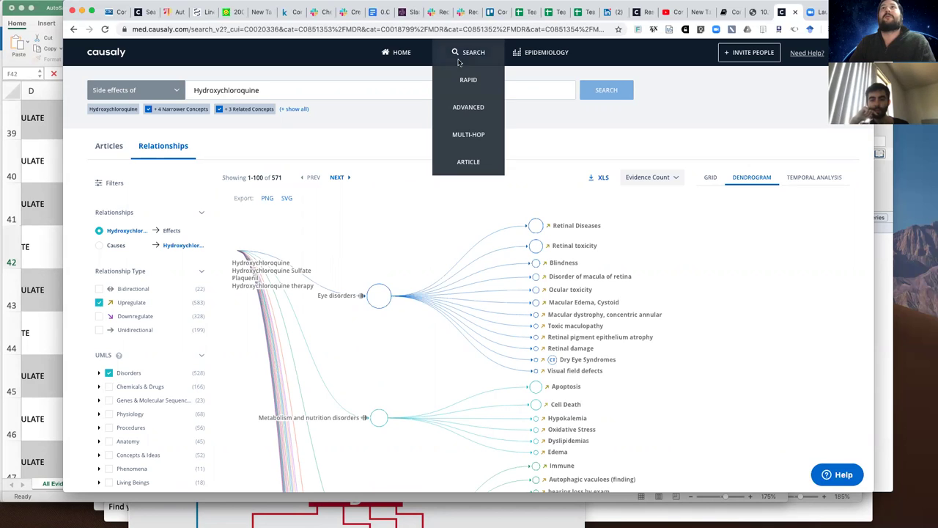
{"action": "left_click", "coordinate": [470, 102]}
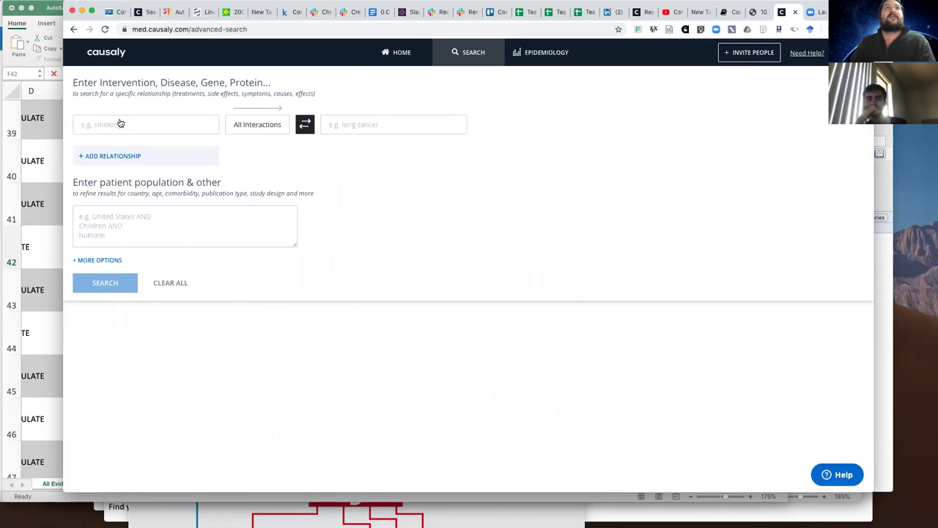
{"action": "left_click", "coordinate": [120, 123]}
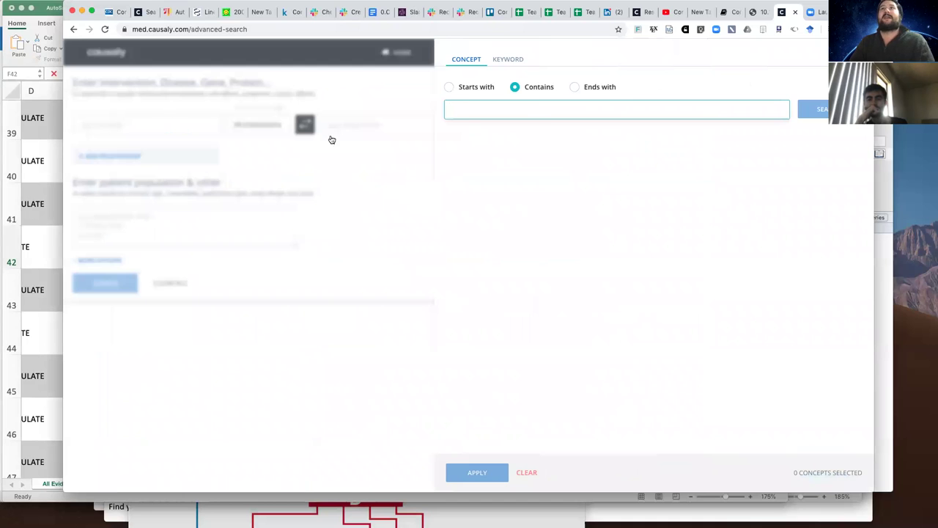
{"action": "type", "text": "hydroxychoroqine"}
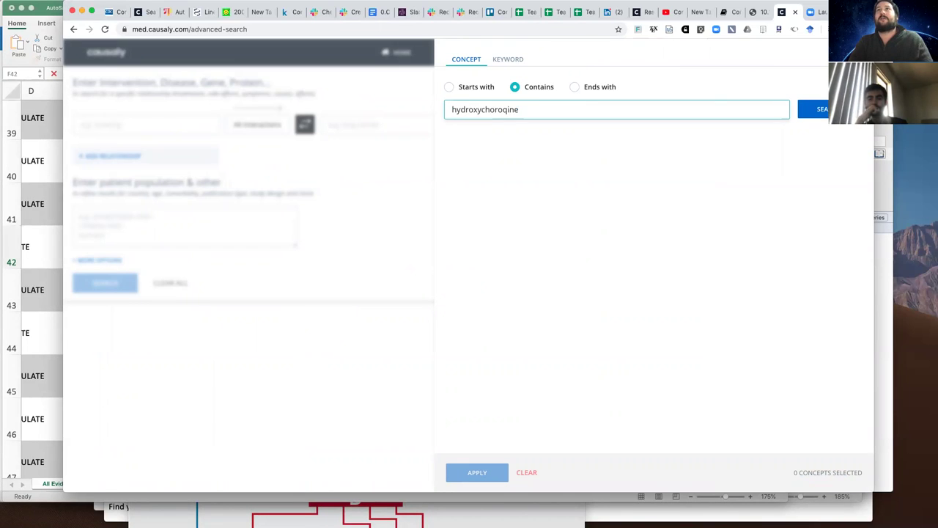
{"action": "key", "text": "BackSpace"}
{"action": "key", "text": "BackSpace"}
{"action": "key", "text": "BackSpace"}
{"action": "key", "text": "BackSpace"}
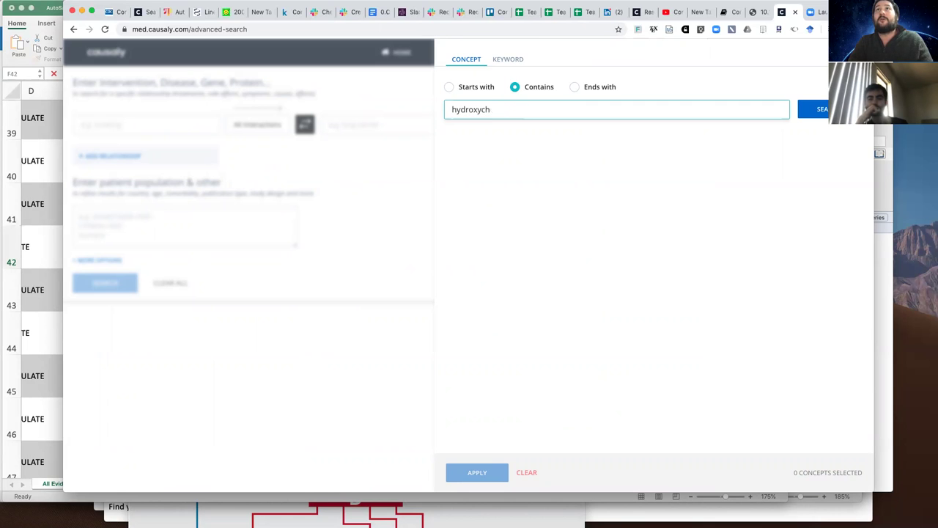
{"action": "type", "text": "uine"}
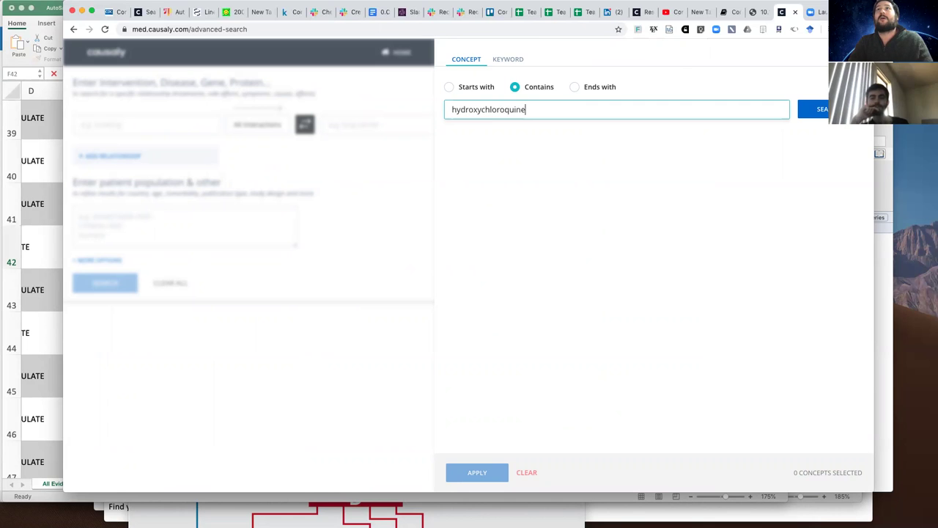
{"action": "key", "text": "BackSpace"}
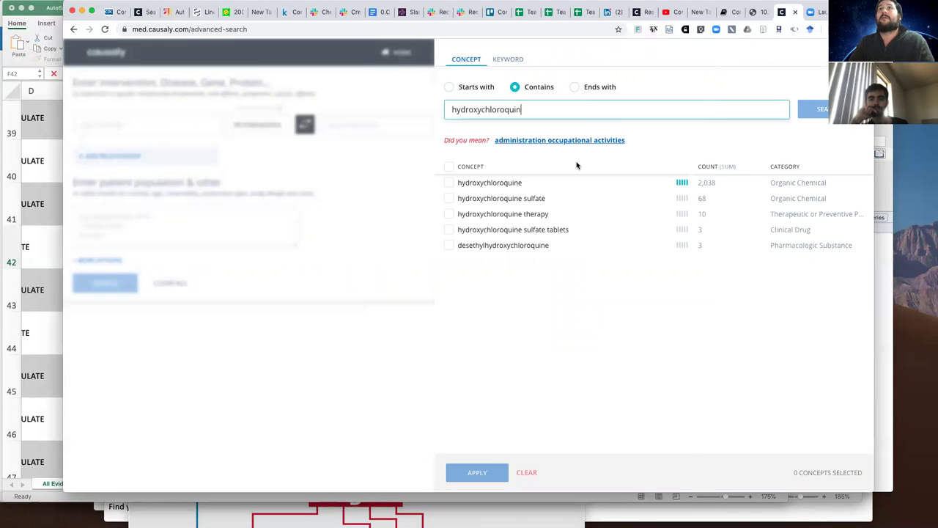
Apply the hydroxychloroquine concept as the relationship's source and restrict the interaction type to Upregulate
{"action": "left_click", "coordinate": [449, 183]}
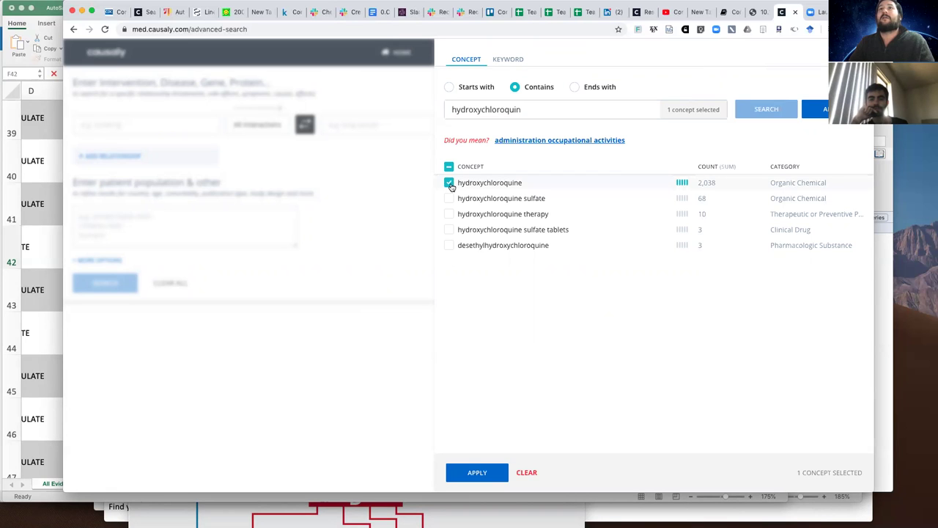
{"action": "left_click", "coordinate": [822, 109]}
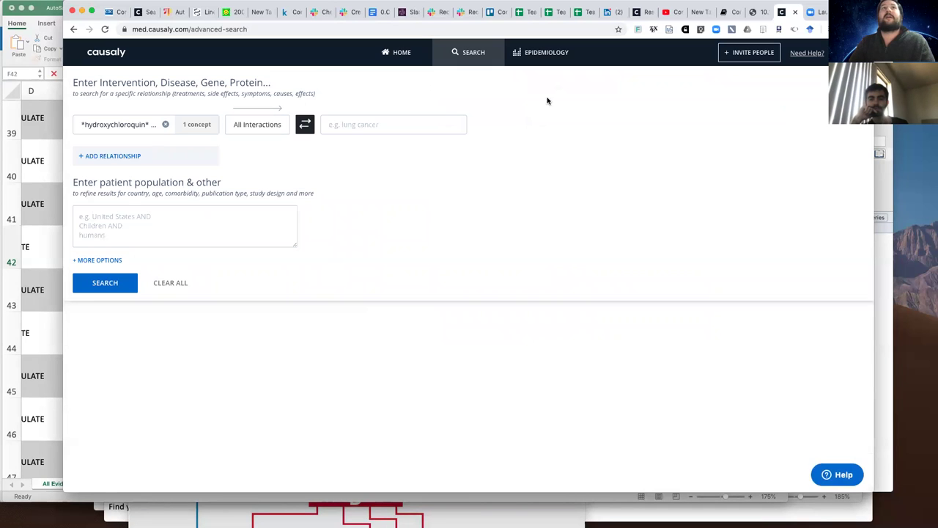
{"action": "left_click", "coordinate": [269, 126]}
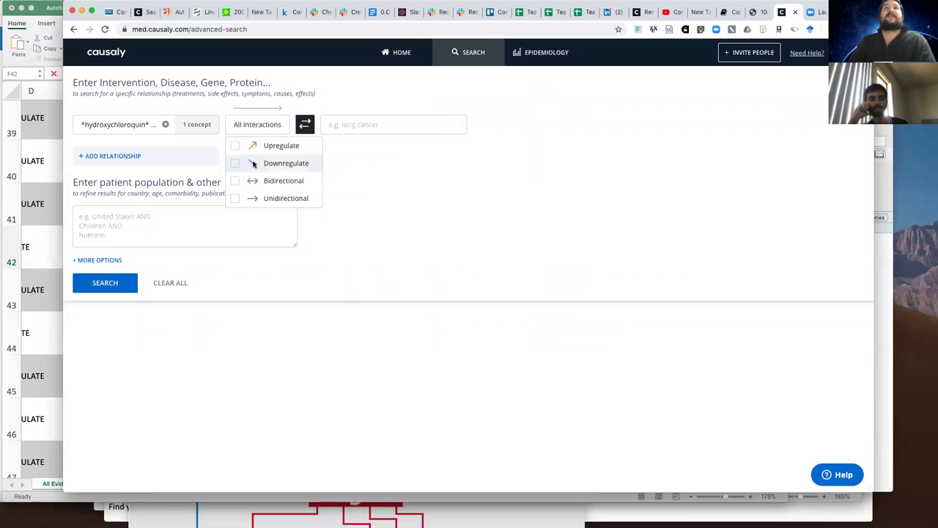
{"action": "left_click", "coordinate": [235, 147]}
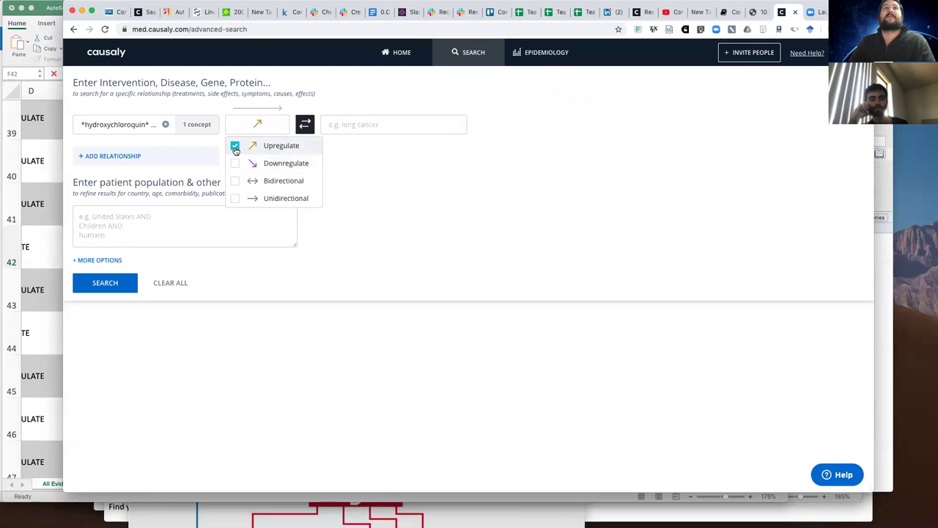
Search the target side's concepts for "disorder" and look through the matching concepts
{"action": "left_click", "coordinate": [346, 129]}
{"action": "type", "text": "disor"}
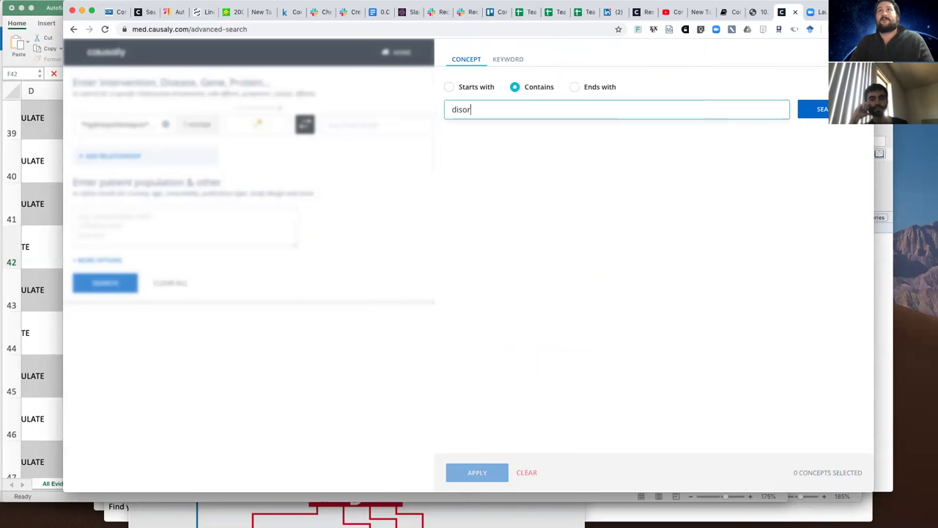
{"action": "type", "text": "der"}
{"action": "left_click", "coordinate": [813, 111]}
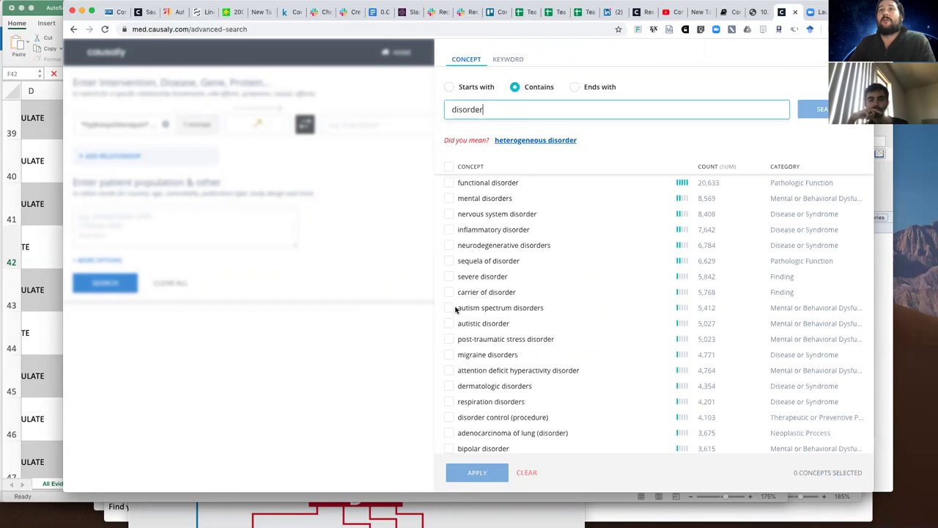
{"action": "scroll", "coordinate": [454, 309], "scroll_direction": "down", "scroll_amount": 3}
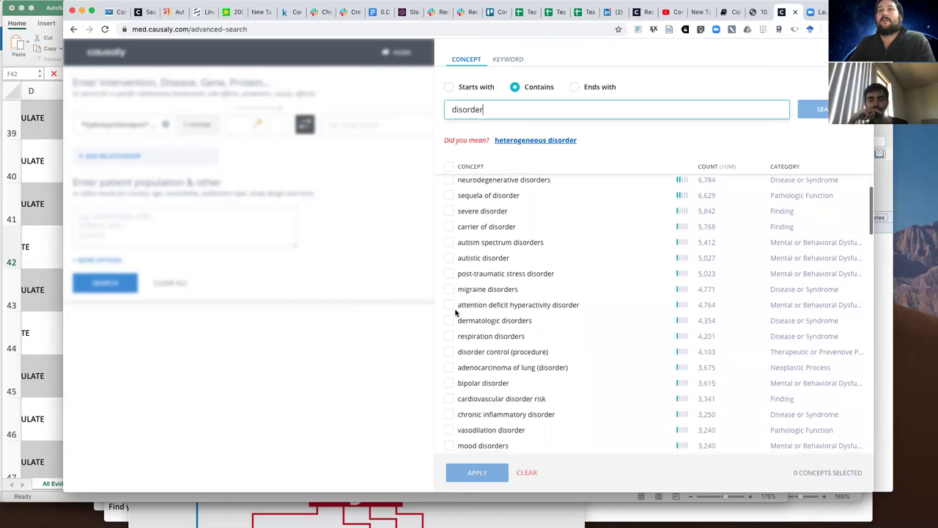
{"action": "scroll", "coordinate": [454, 311], "scroll_direction": "down", "scroll_amount": 5}
{"action": "scroll", "coordinate": [455, 312], "scroll_direction": "down", "scroll_amount": 4}
{"action": "scroll", "coordinate": [454, 311], "scroll_direction": "up", "scroll_amount": 8}
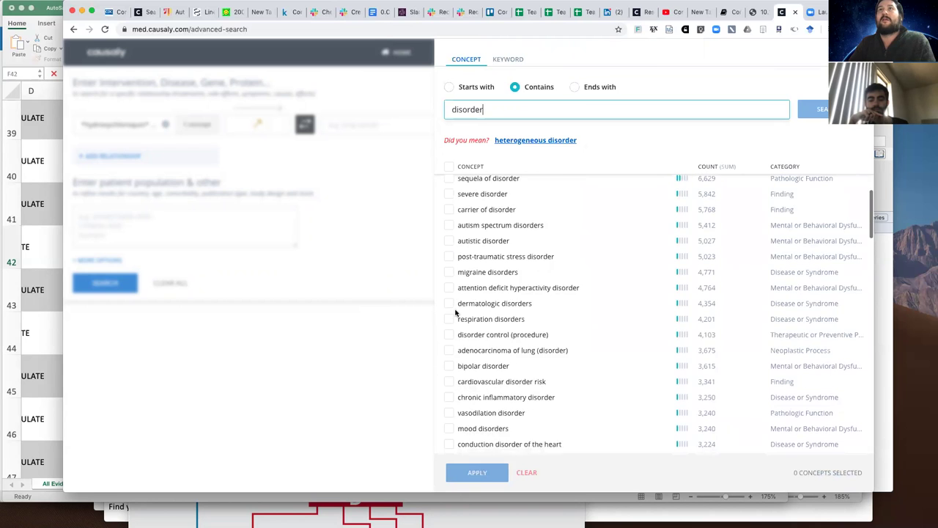
{"action": "scroll", "coordinate": [454, 312], "scroll_direction": "up", "scroll_amount": 3}
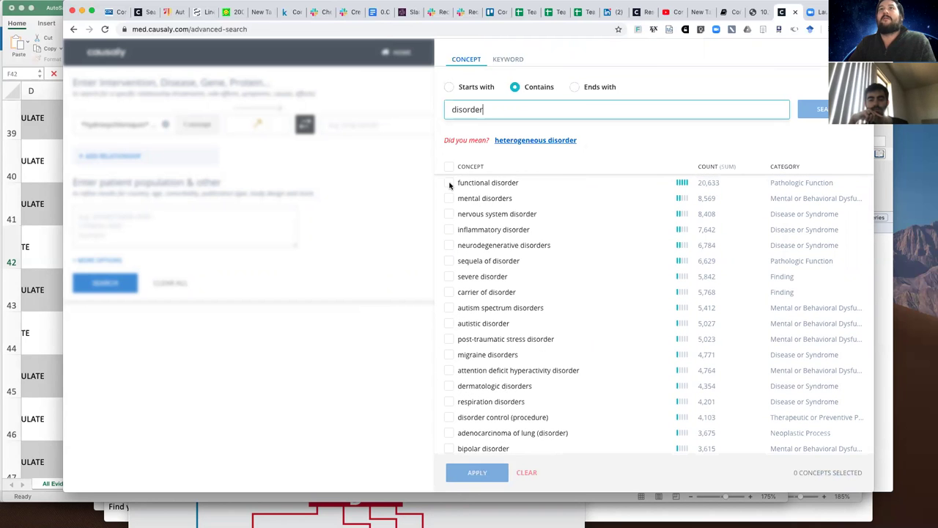
{"action": "left_click", "coordinate": [535, 141]}
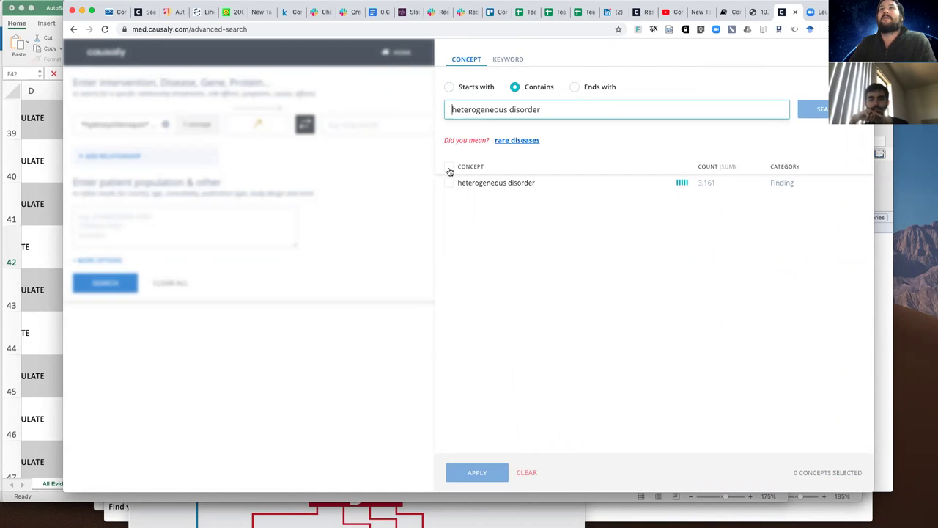
{"action": "left_click_drag", "start_coordinate": [552, 110], "coordinate": [435, 110]}
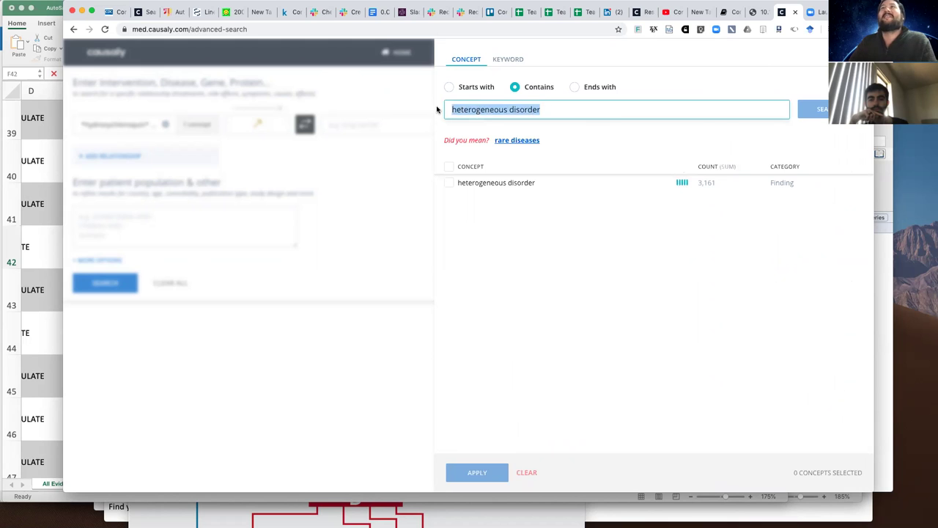
{"action": "key", "text": "BackSpace"}
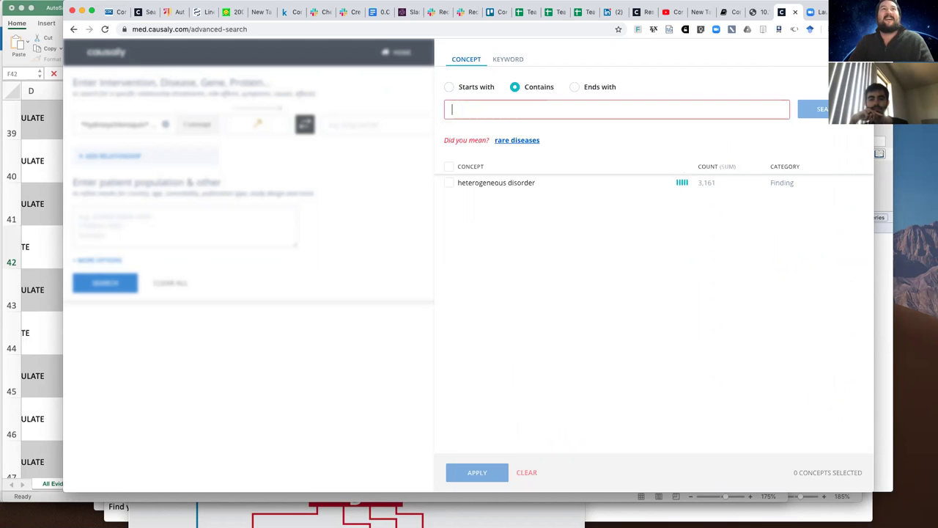
{"action": "type", "text": "dis"}
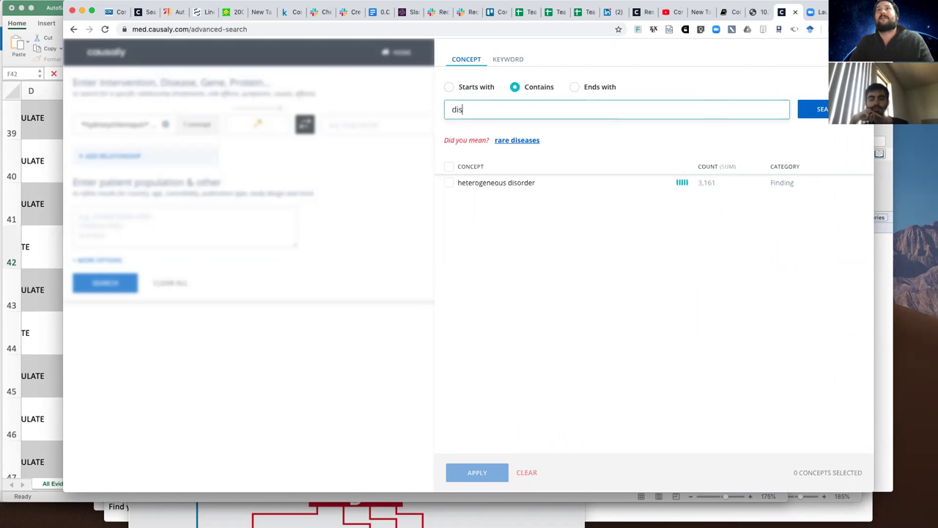
{"action": "key", "text": "BackSpace"}
{"action": "key", "text": "BackSpace"}
{"action": "key", "text": "BackSpace"}
{"action": "type", "text": "dis"}
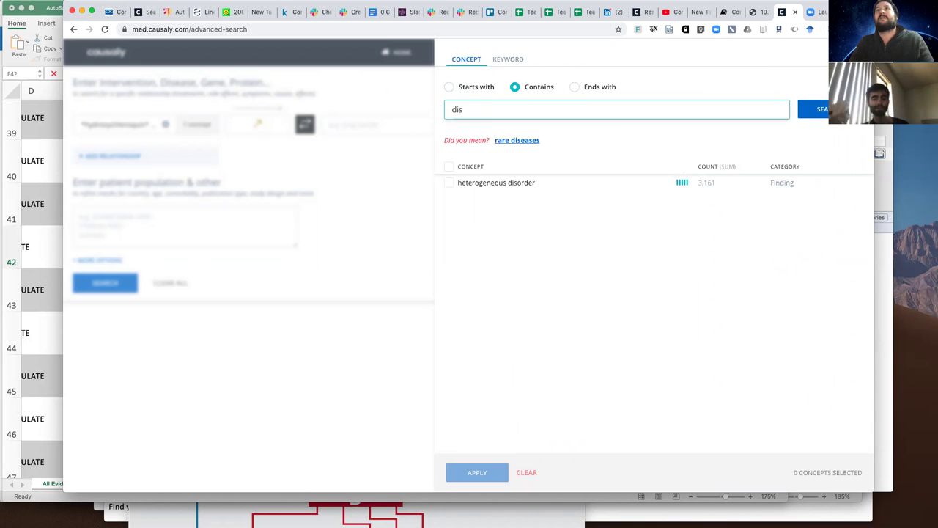
{"action": "key", "text": "BackSpace"}
{"action": "key", "text": "BackSpace"}
{"action": "key", "text": "BackSpace"}
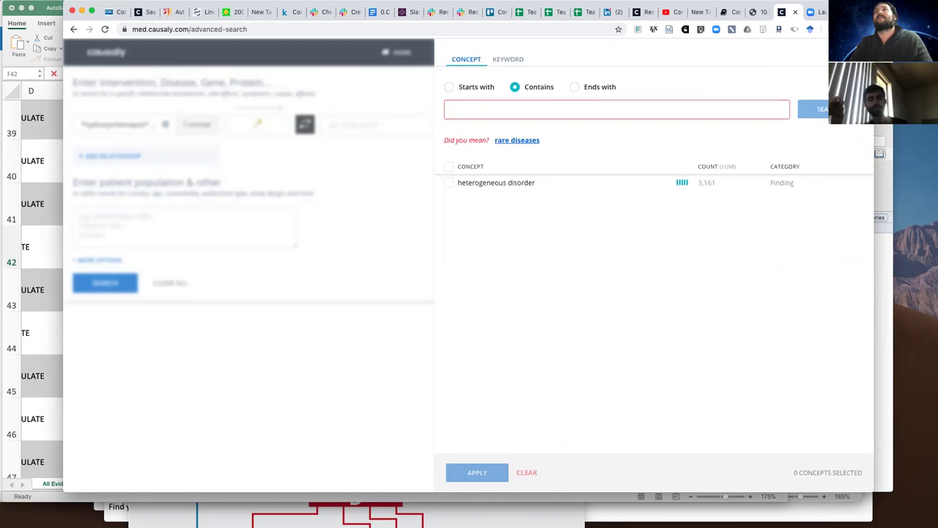
{"action": "key", "text": "Escape"}
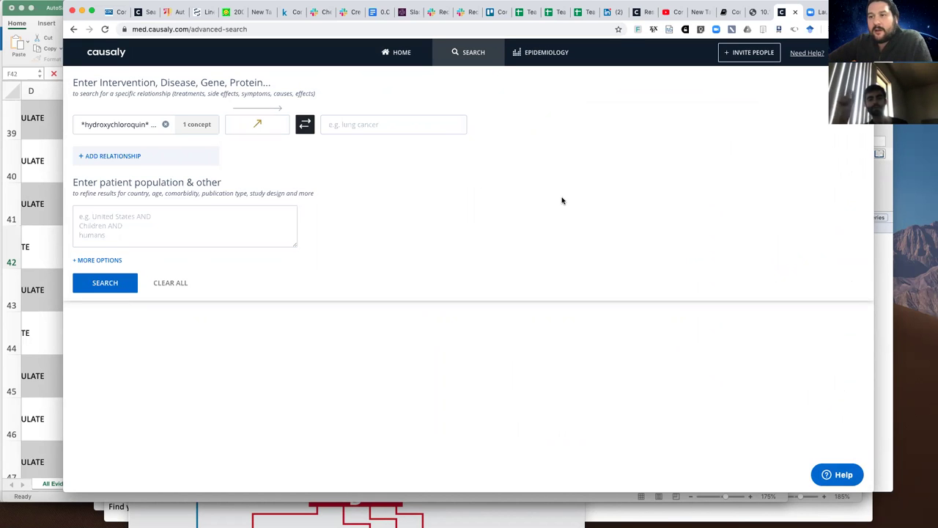
Search the target side's concepts for those containing "adverse effects"
{"action": "left_click", "coordinate": [352, 132]}
{"action": "type", "text": "adverse"}
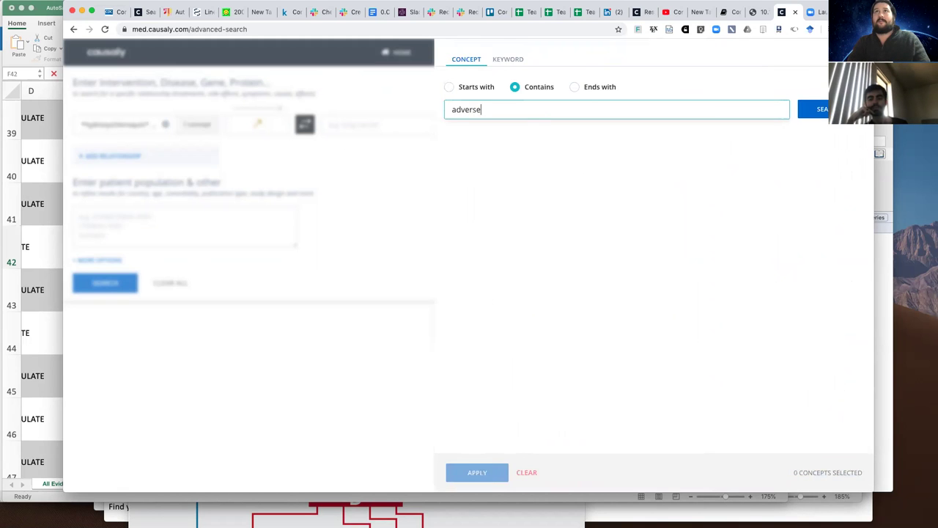
{"action": "type", "text": " effects"}
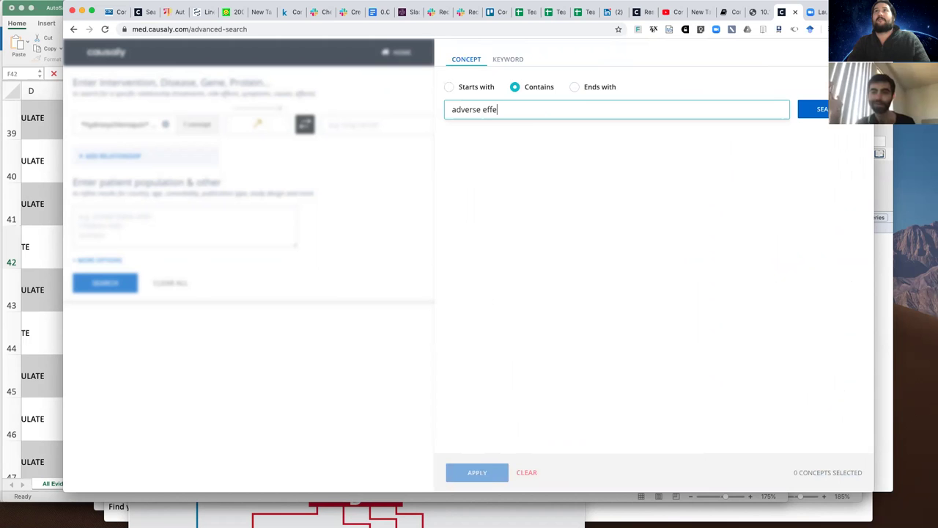
{"action": "left_click", "coordinate": [820, 109]}
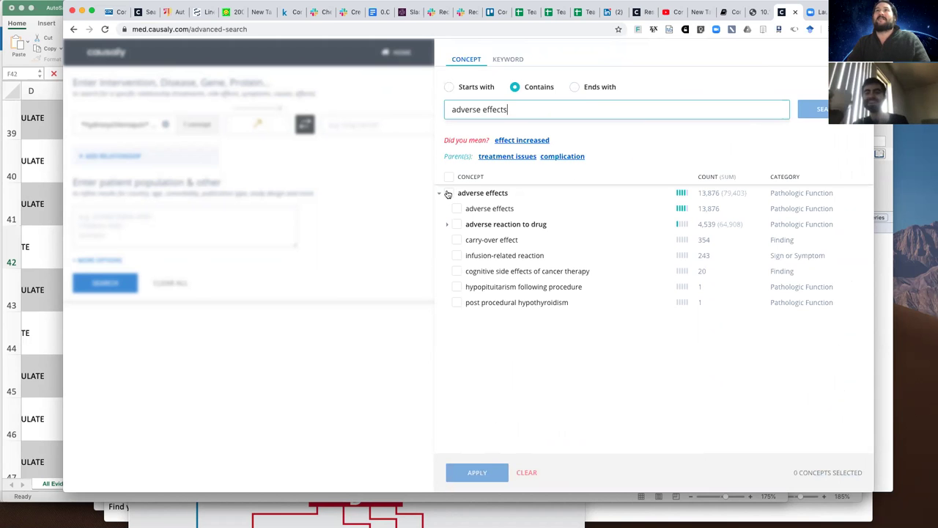
Apply the "adverse reaction to drug" concept group as the relationship's target and run the advanced search
{"action": "left_click", "coordinate": [456, 224]}
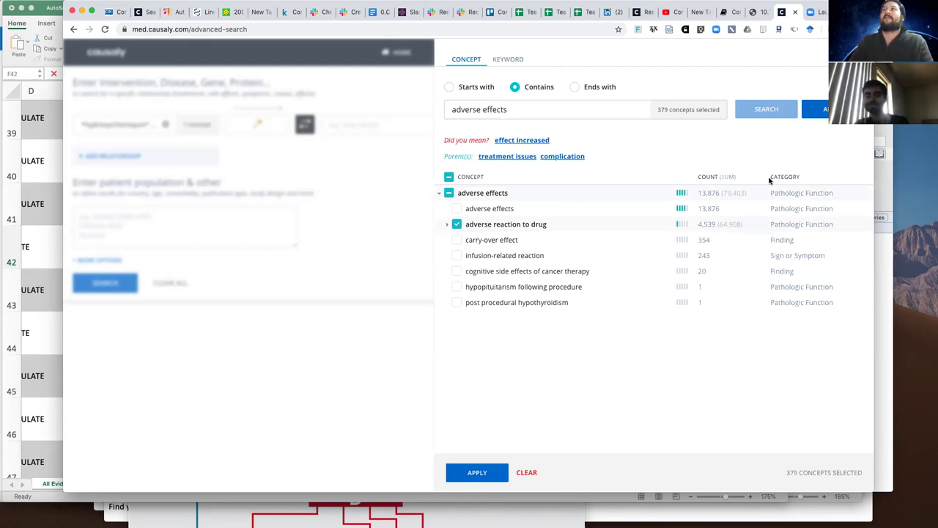
{"action": "left_click", "coordinate": [476, 472]}
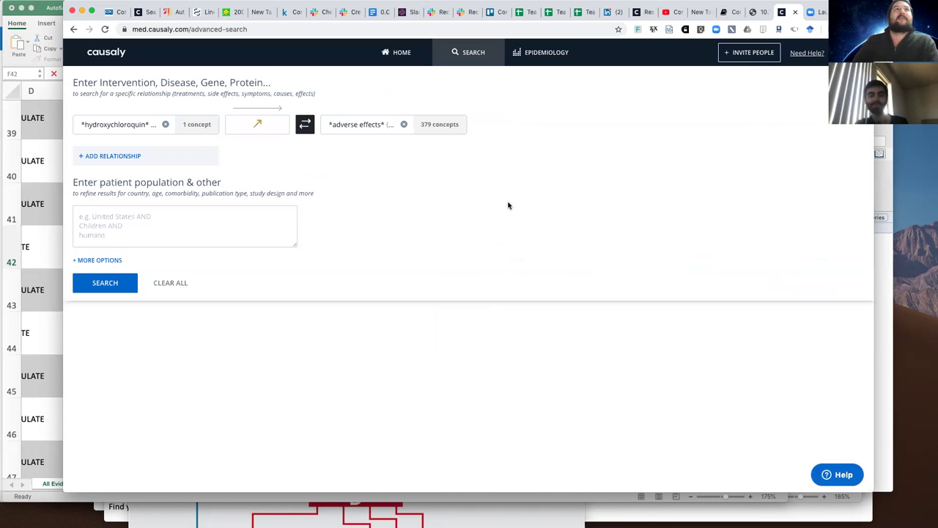
{"action": "left_click", "coordinate": [92, 281]}
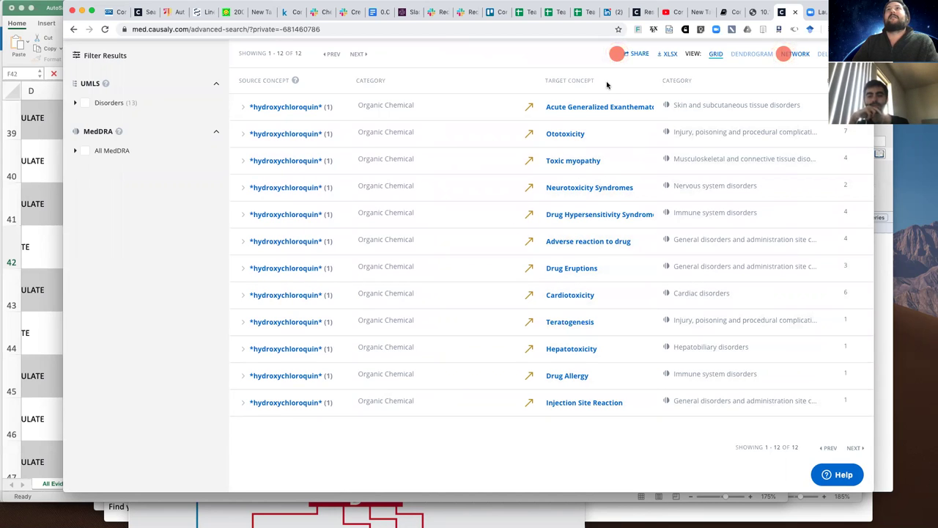
Load med.causaly.com in place of the Causaly Resources page and look over its Coronavirus & COVID-19 evidence shortcuts
{"action": "left_click", "coordinate": [649, 12]}
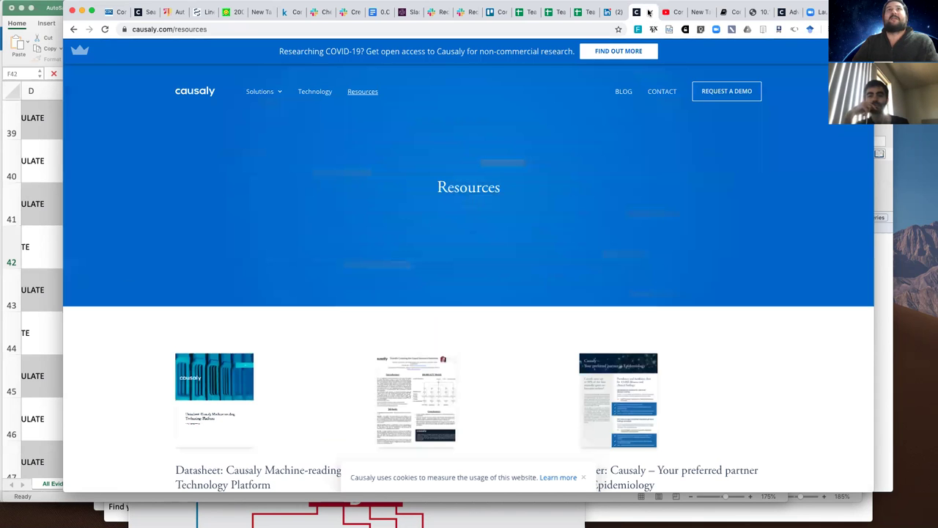
{"action": "left_click", "coordinate": [326, 30]}
{"action": "type", "text": "med"}
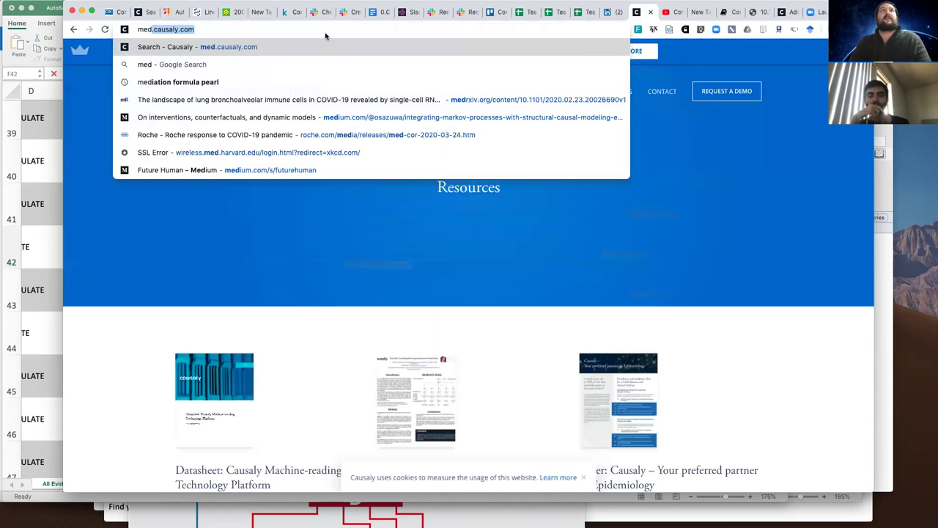
{"action": "key", "text": "Return"}
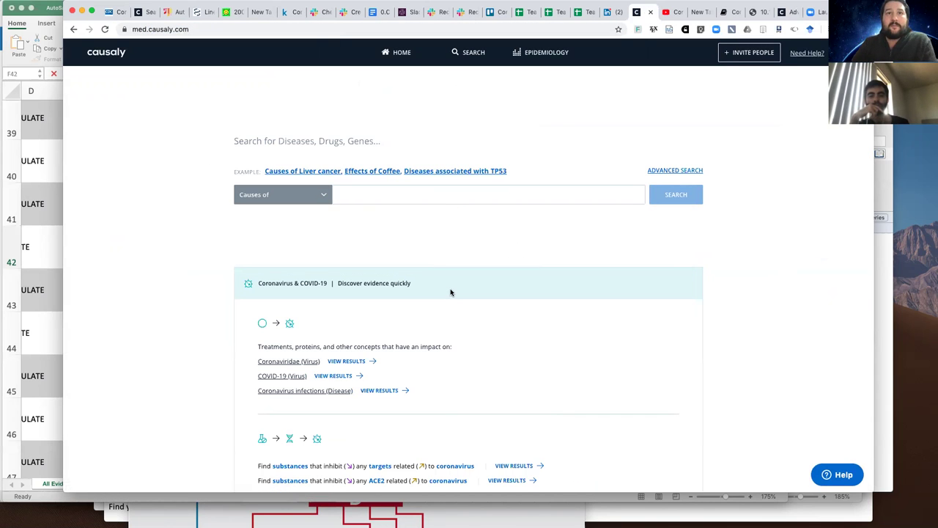
{"action": "scroll", "coordinate": [450, 292], "scroll_direction": "down", "scroll_amount": 2}
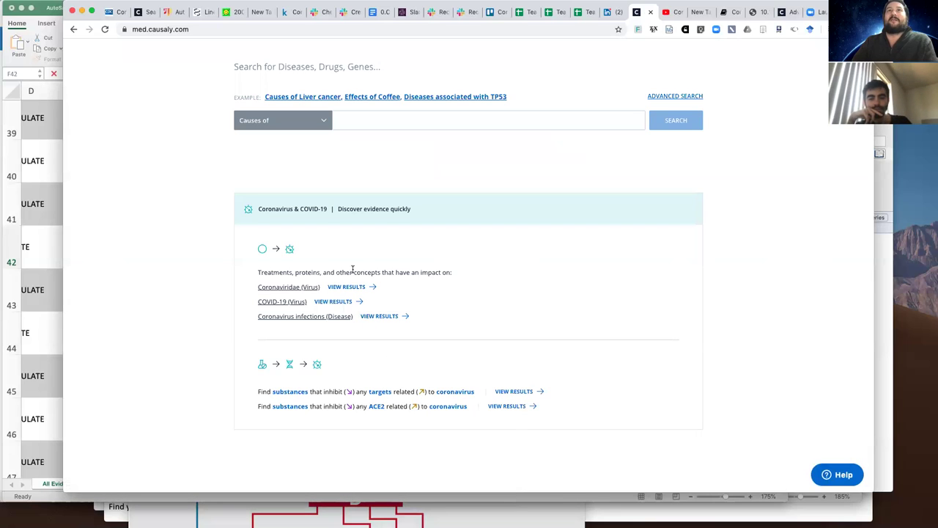
Return to the advanced search results and open the evidence linking Hydroxychloroquine to acute generalized exanthematous pustulosis
{"action": "left_click", "coordinate": [794, 29]}
{"action": "left_click", "coordinate": [783, 12]}
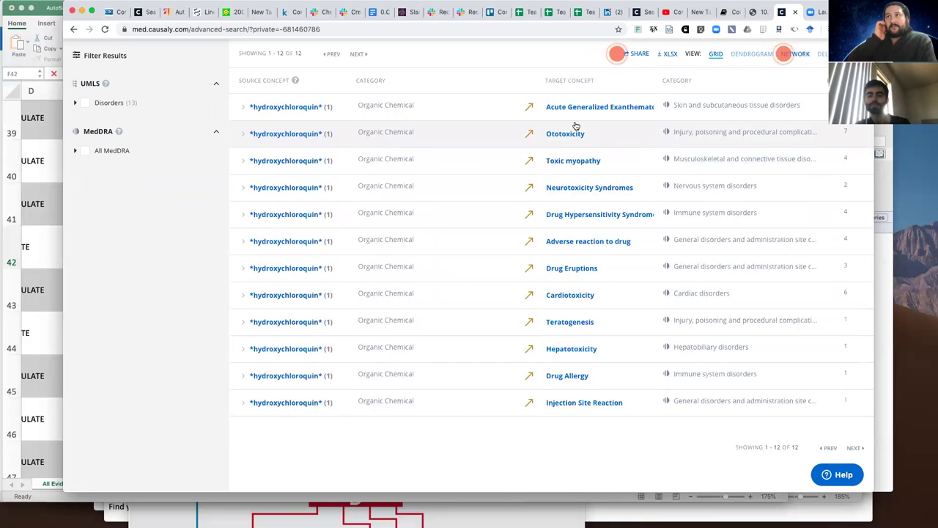
{"action": "left_click", "coordinate": [529, 108]}
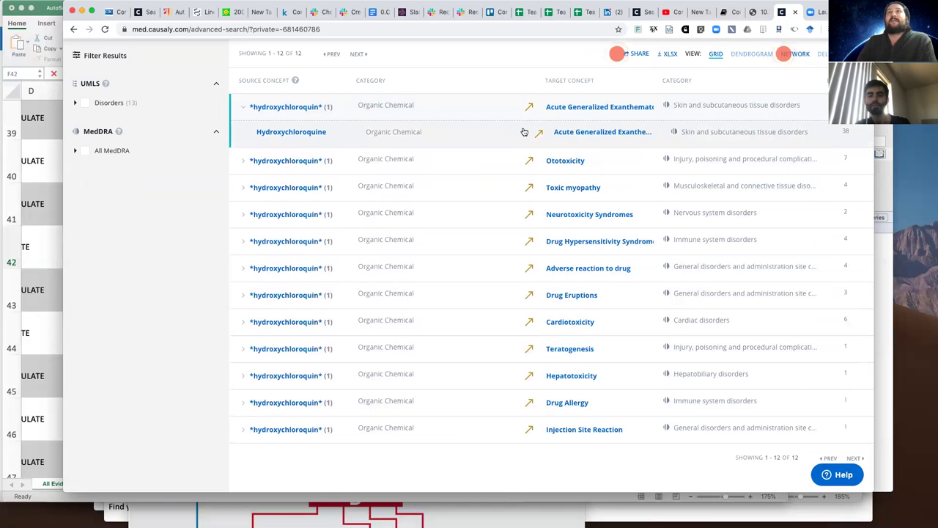
{"action": "left_click", "coordinate": [444, 135]}
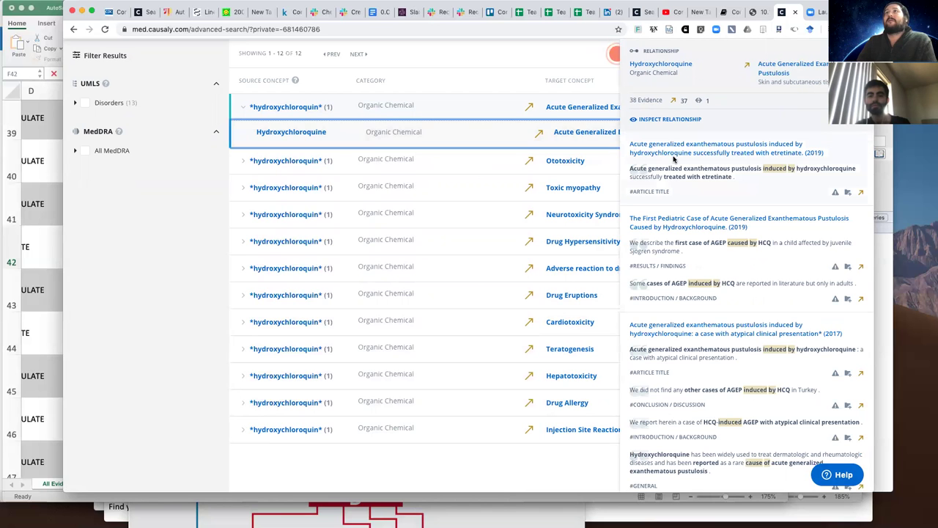
Read through the article excerpts on hydroxychloroquine-induced acute generalized exanthematous pustulosis, then close the evidence
{"action": "scroll", "coordinate": [679, 301], "scroll_direction": "down", "scroll_amount": 4}
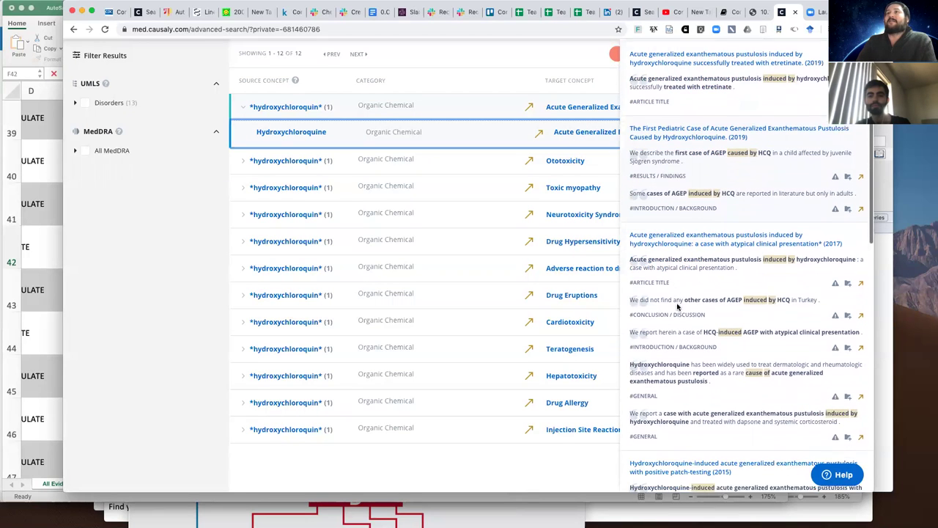
{"action": "scroll", "coordinate": [677, 303], "scroll_direction": "down", "scroll_amount": 7}
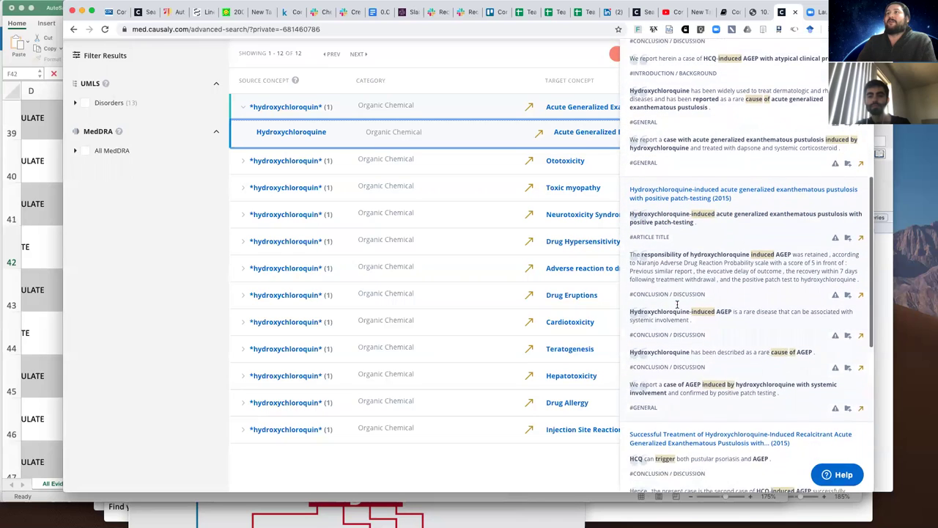
{"action": "scroll", "coordinate": [677, 305], "scroll_direction": "down", "scroll_amount": 3}
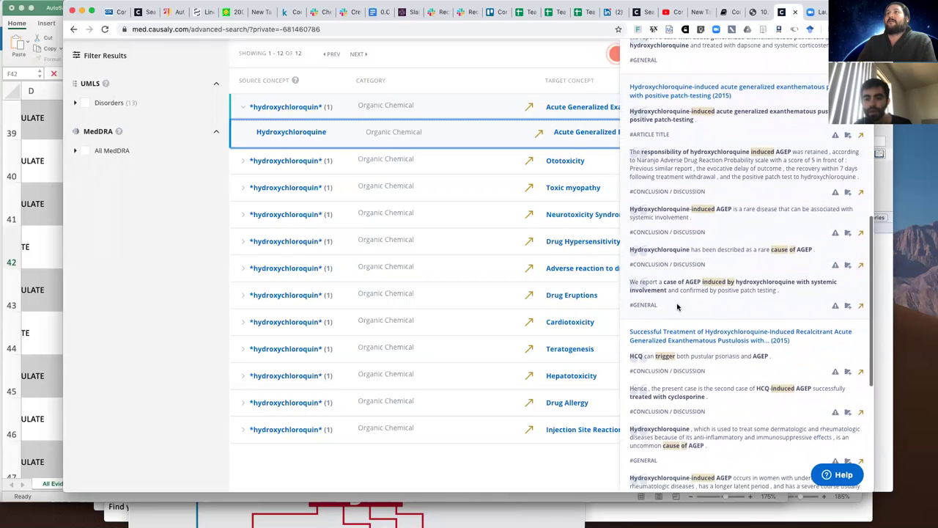
{"action": "scroll", "coordinate": [678, 306], "scroll_direction": "down", "scroll_amount": 2}
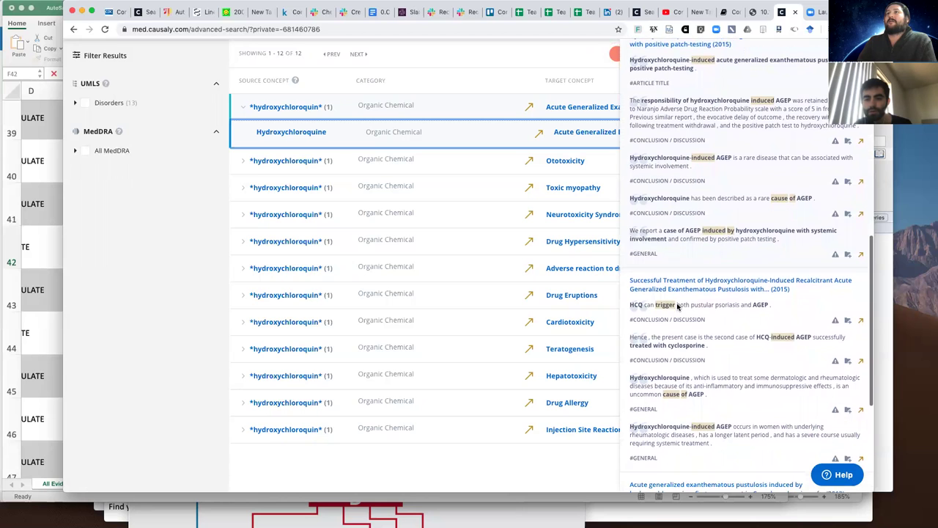
{"action": "scroll", "coordinate": [677, 306], "scroll_direction": "down", "scroll_amount": 1}
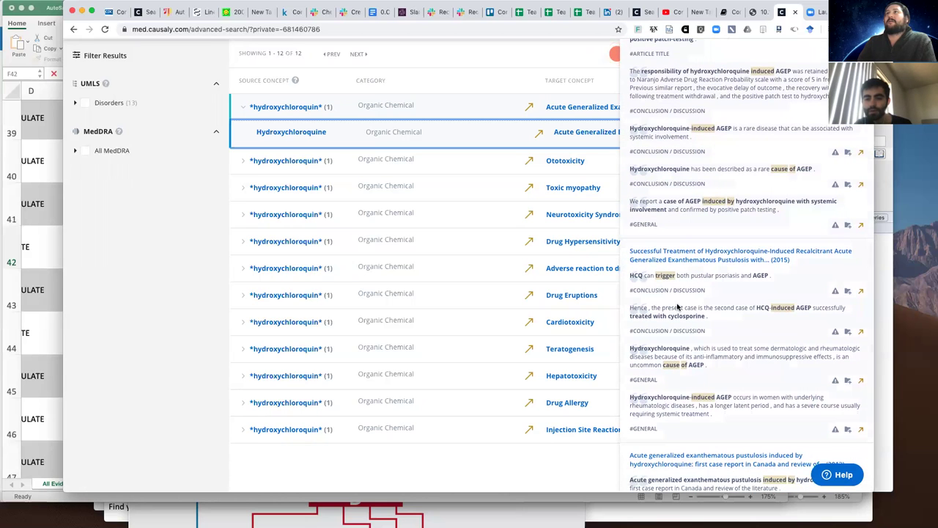
{"action": "scroll", "coordinate": [677, 305], "scroll_direction": "up", "scroll_amount": 10}
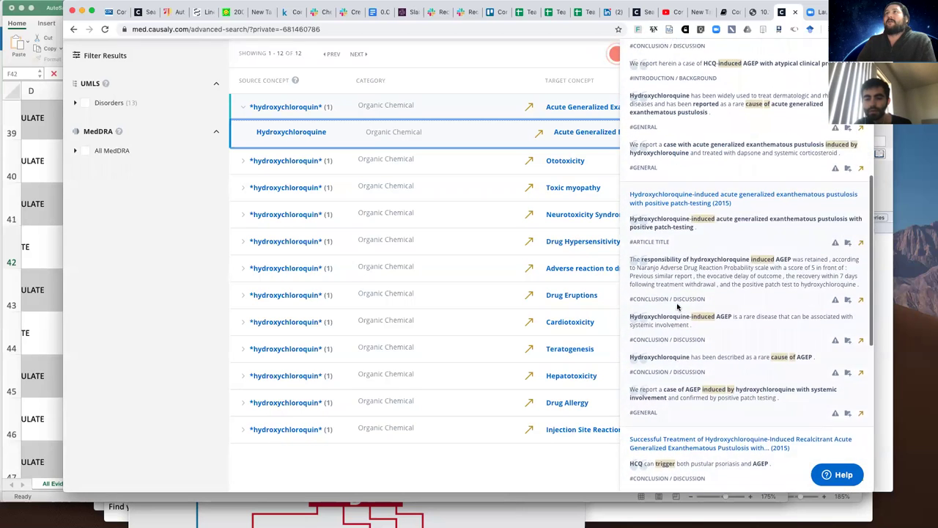
{"action": "scroll", "coordinate": [677, 307], "scroll_direction": "up", "scroll_amount": 5}
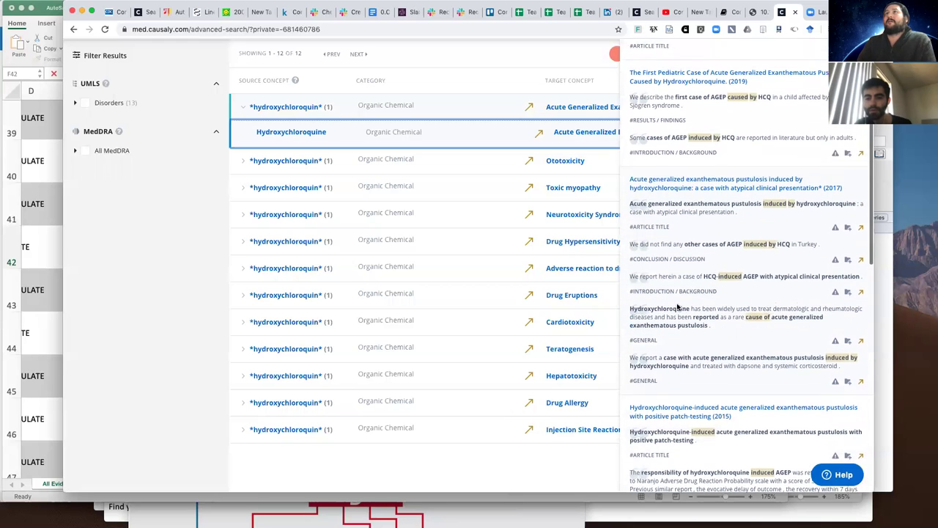
{"action": "scroll", "coordinate": [677, 307], "scroll_direction": "up", "scroll_amount": 1}
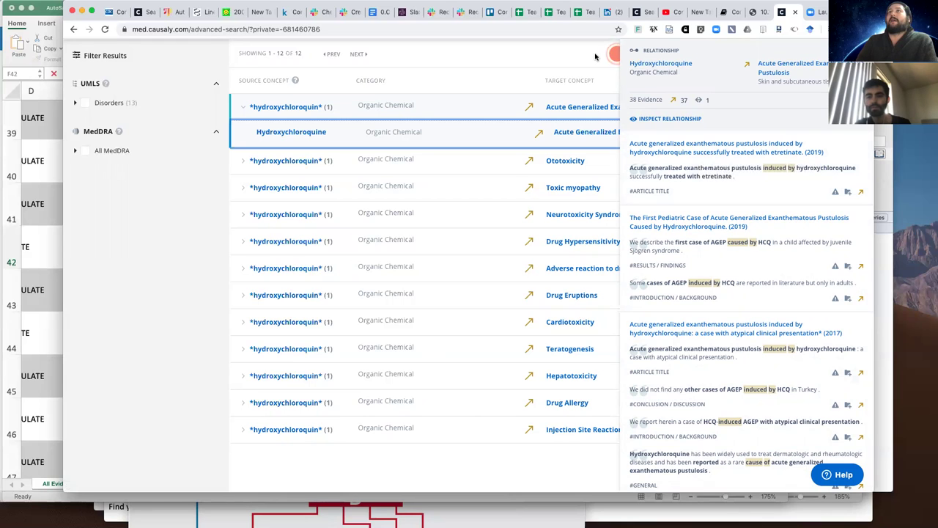
{"action": "left_click", "coordinate": [475, 85]}
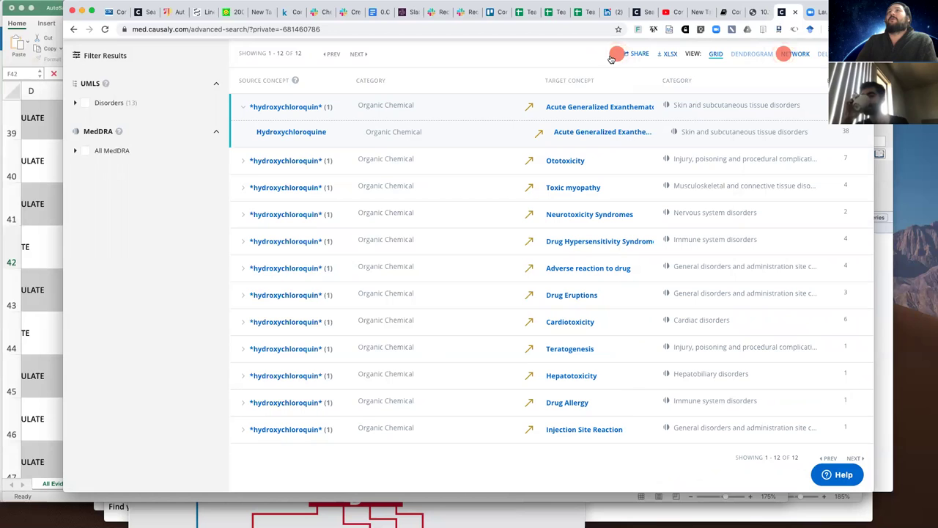
Filter the results to the UMLS Disorders category and expand the Adverse reaction to drug and Toxic myopathy relationships
{"action": "left_click", "coordinate": [85, 104]}
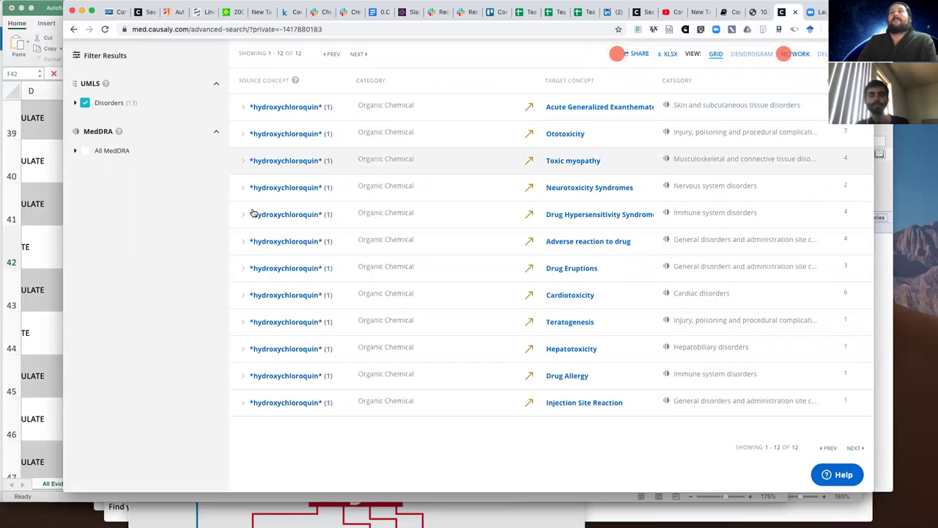
{"action": "left_click", "coordinate": [315, 242]}
{"action": "scroll", "coordinate": [405, 310], "scroll_direction": "down", "scroll_amount": 1}
{"action": "scroll", "coordinate": [405, 311], "scroll_direction": "up", "scroll_amount": 5}
{"action": "left_click", "coordinate": [341, 362]}
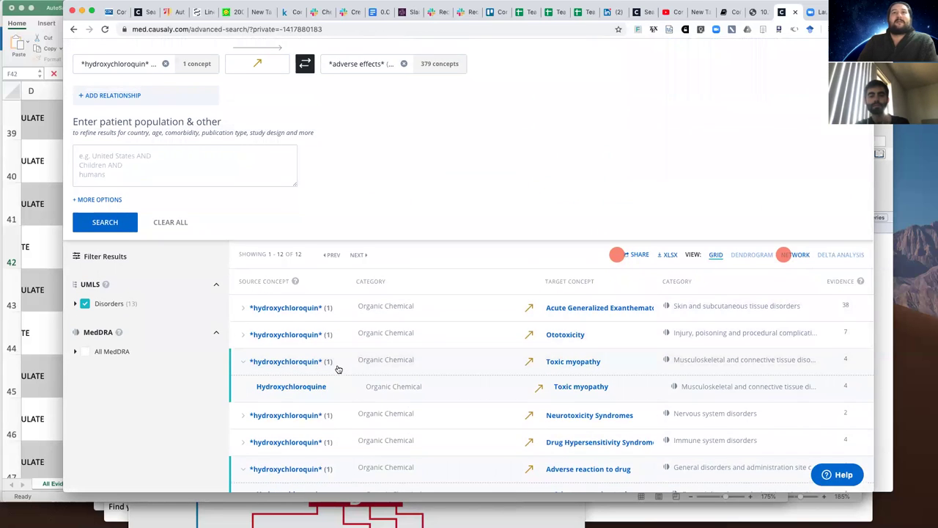
Examine the evidence behind Hydroxychloroquine causing Adverse reaction to drug, and close it when done
{"action": "scroll", "coordinate": [342, 364], "scroll_direction": "down", "scroll_amount": 5}
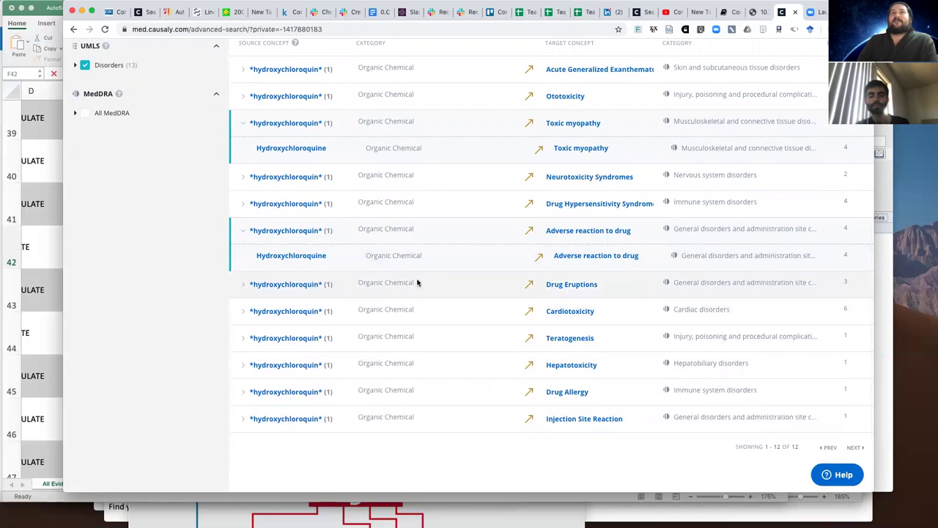
{"action": "left_click", "coordinate": [628, 255]}
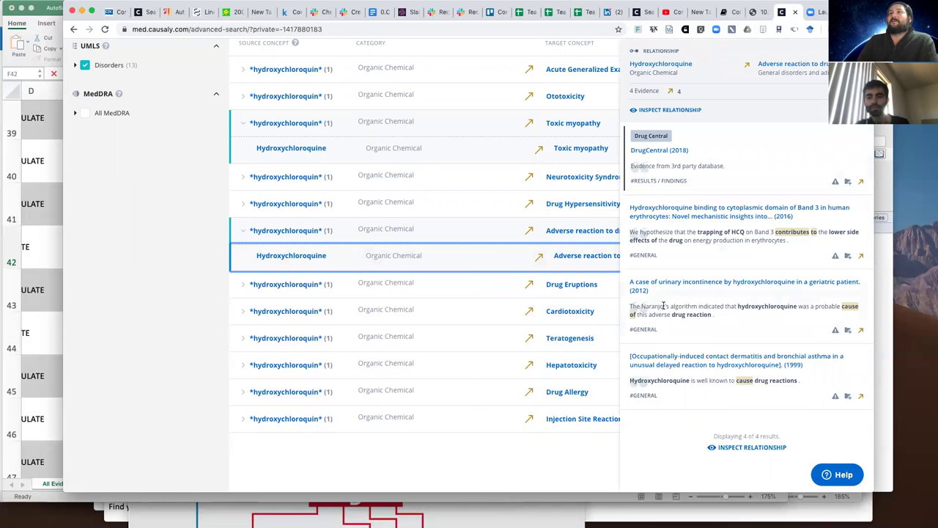
{"action": "scroll", "coordinate": [663, 306], "scroll_direction": "up", "scroll_amount": 2}
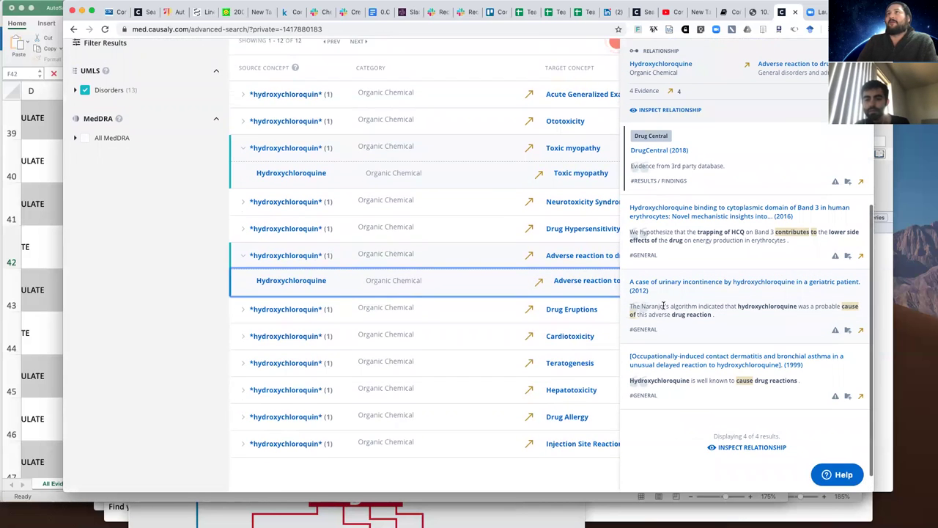
{"action": "scroll", "coordinate": [571, 293], "scroll_direction": "down", "scroll_amount": 2}
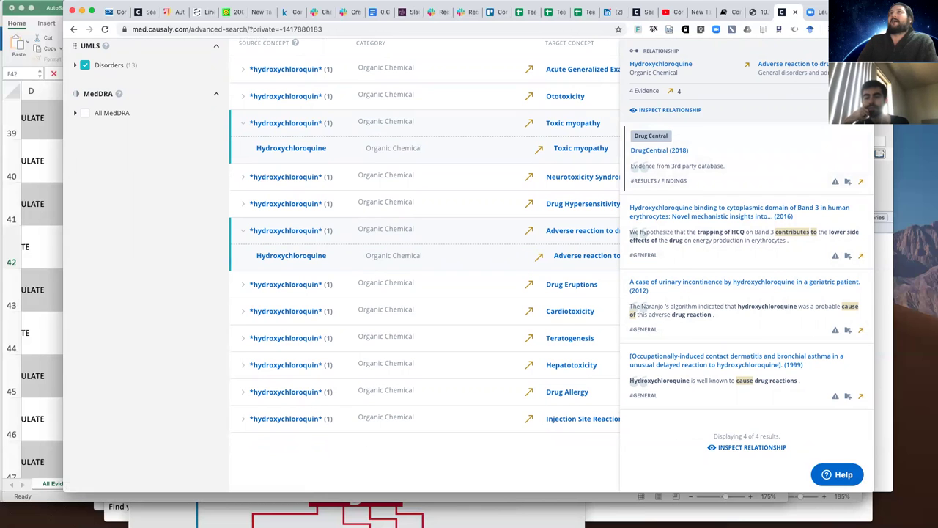
{"action": "key", "text": "Escape"}
{"action": "scroll", "coordinate": [123, 90], "scroll_direction": "up", "scroll_amount": 5}
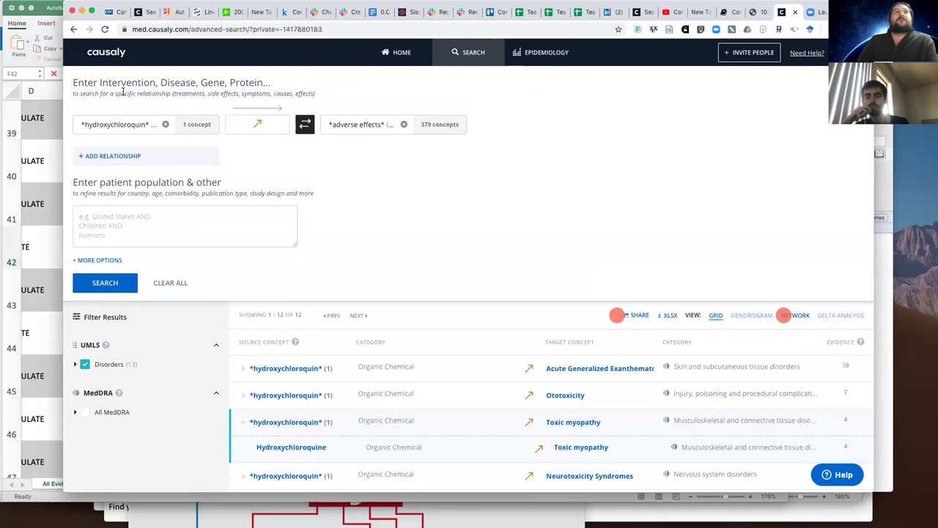
Go back to the Causaly home page, show the results for Coronaviridae (Virus), and look through the dendrogram of causes
{"action": "left_click", "coordinate": [639, 11]}
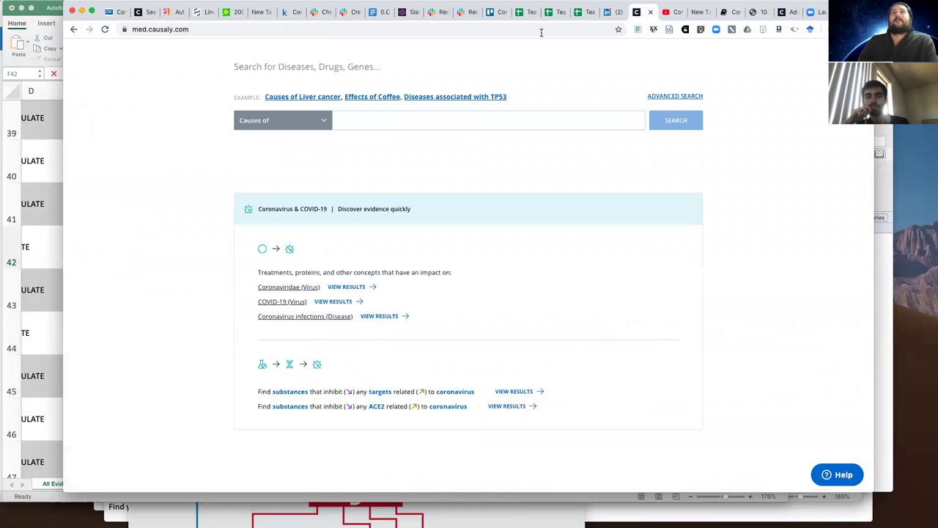
{"action": "left_click", "coordinate": [350, 287]}
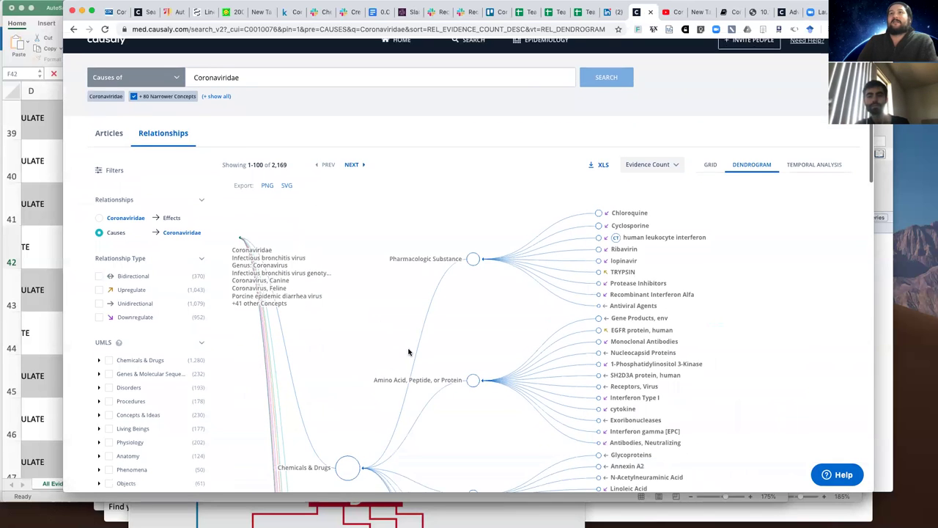
{"action": "scroll", "coordinate": [408, 352], "scroll_direction": "down", "scroll_amount": 3}
{"action": "scroll", "coordinate": [408, 352], "scroll_direction": "down", "scroll_amount": 2}
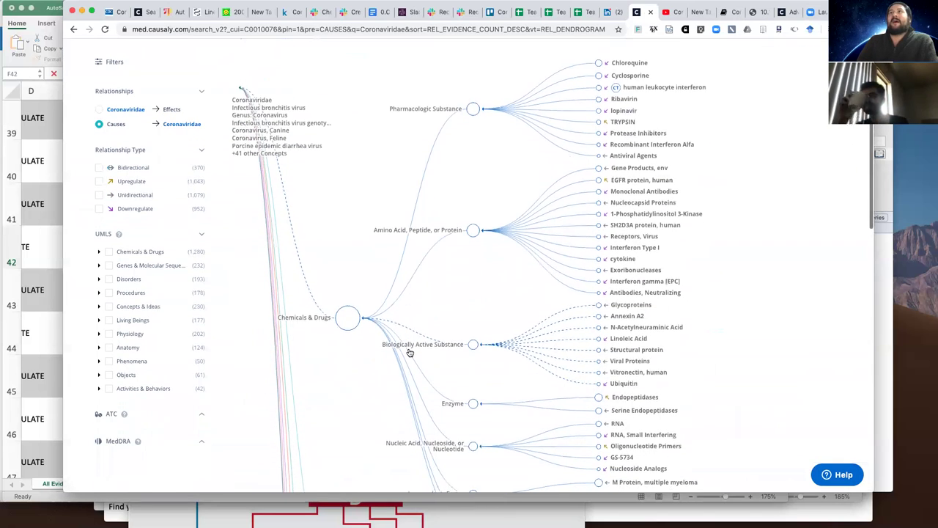
Open the evidence for Chloroquine's effect on Genus: Coronavirus and highlight the "vitro" wording in the 2020 Remdesivir and chloroquine article excerpt
{"action": "left_click", "coordinate": [615, 65]}
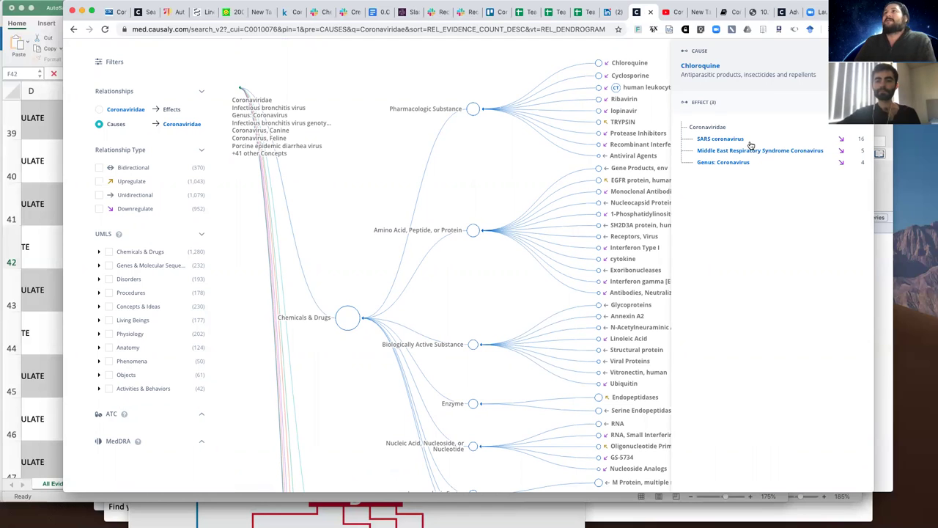
{"action": "left_click", "coordinate": [735, 162]}
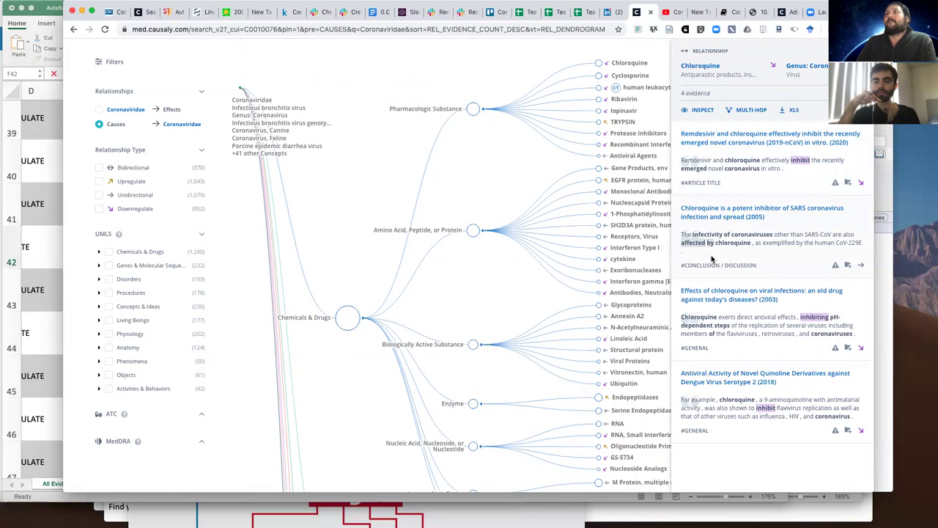
{"action": "left_click_drag", "start_coordinate": [768, 168], "coordinate": [789, 170]}
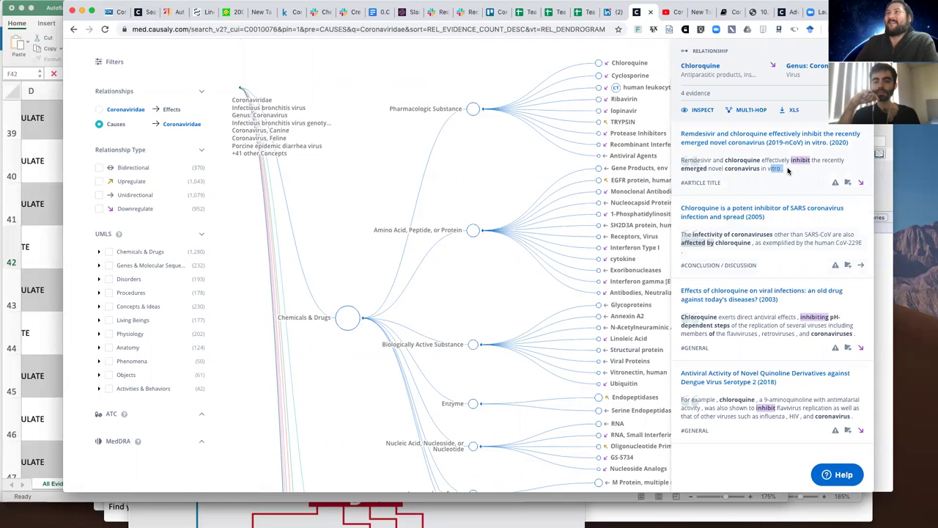
Close the chloroquine evidence and open confluence.pnnl.gov in a new browser tab
{"action": "left_click", "coordinate": [789, 258]}
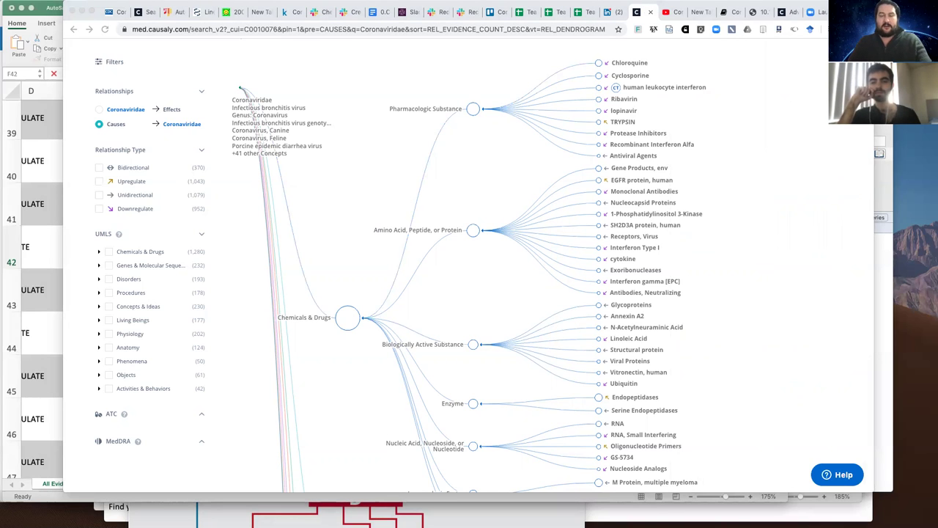
{"action": "left_click", "coordinate": [496, 60]}
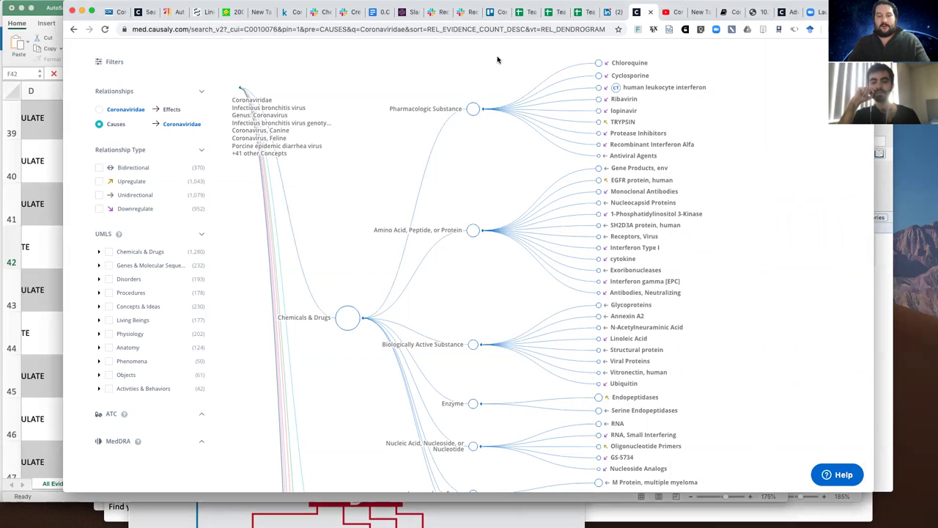
{"action": "key", "text": "ctrl+t"}
{"action": "type", "text": "causal"}
{"action": "key", "text": "BackSpace"}
{"action": "key", "text": "BackSpace"}
{"action": "key", "text": "BackSpace"}
{"action": "key", "text": "BackSpace"}
{"action": "key", "text": "BackSpace"}
{"action": "key", "text": "BackSpace"}
{"action": "type", "text": "onf"}
{"action": "key", "text": "Return"}
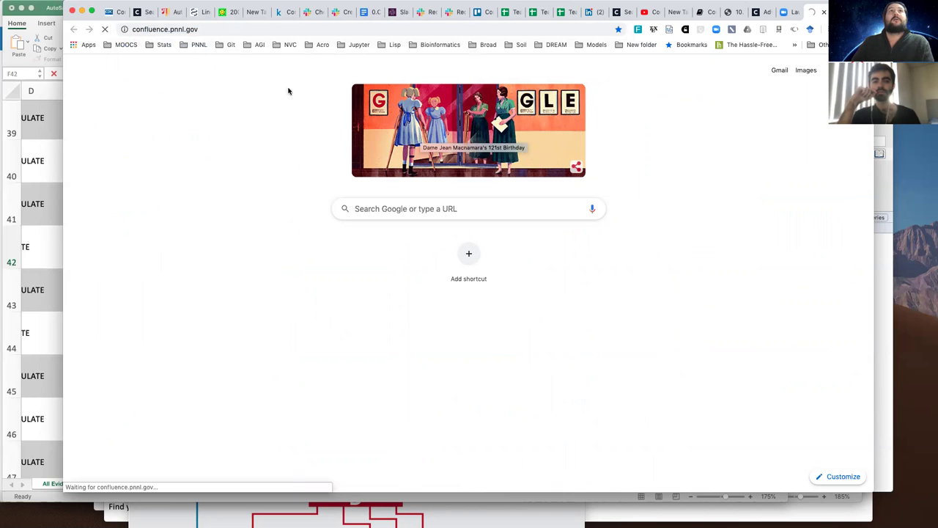
{"action": "left_click", "coordinate": [209, 29]}
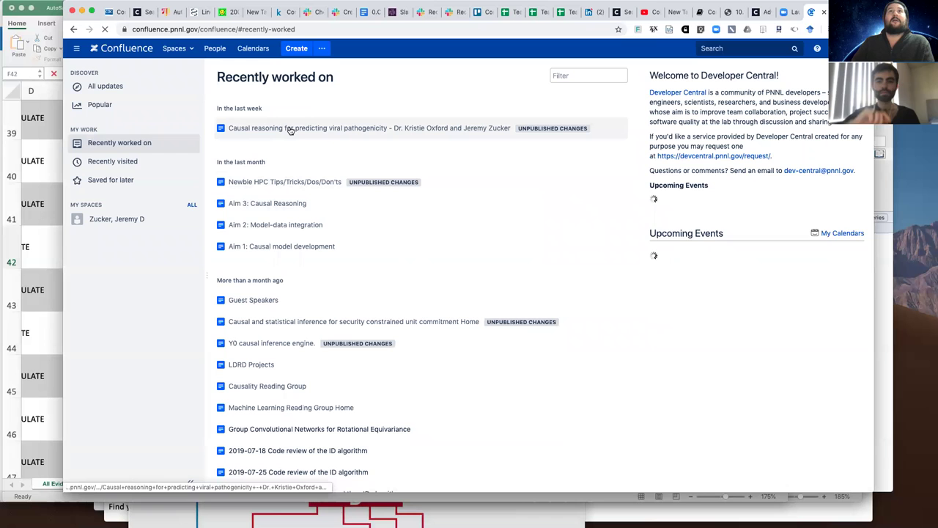
Open the page on causal reasoning for predicting viral pathogenicity and examine its Workflow figure.png attachment enlarged
{"action": "left_click", "coordinate": [291, 130]}
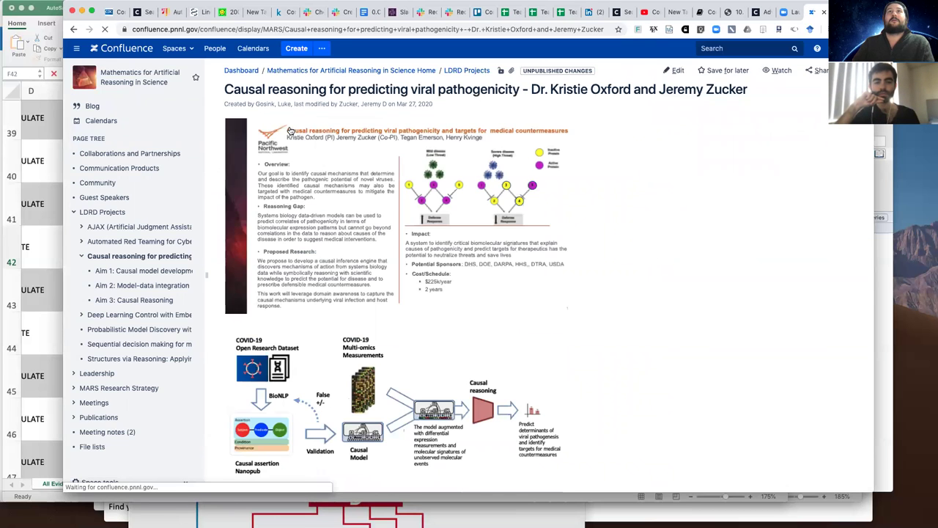
{"action": "scroll", "coordinate": [324, 279], "scroll_direction": "down", "scroll_amount": 5}
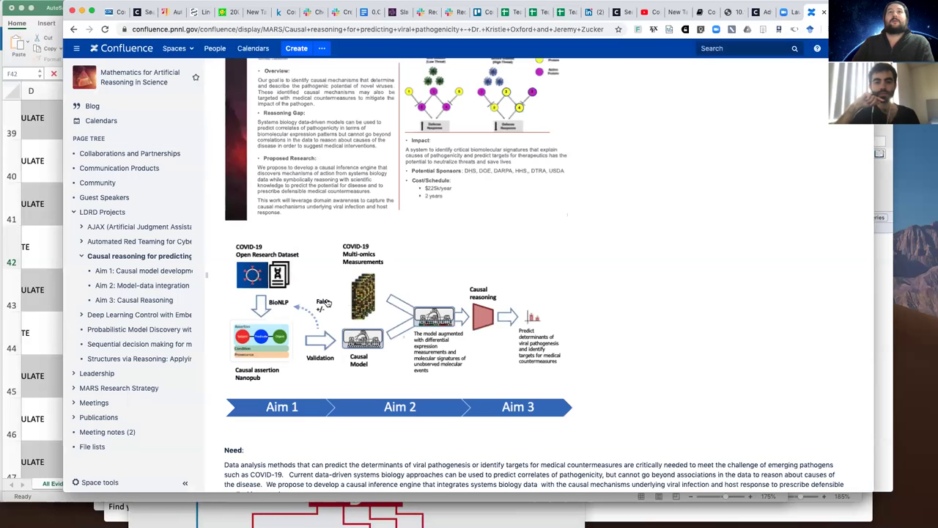
{"action": "left_click", "coordinate": [327, 302]}
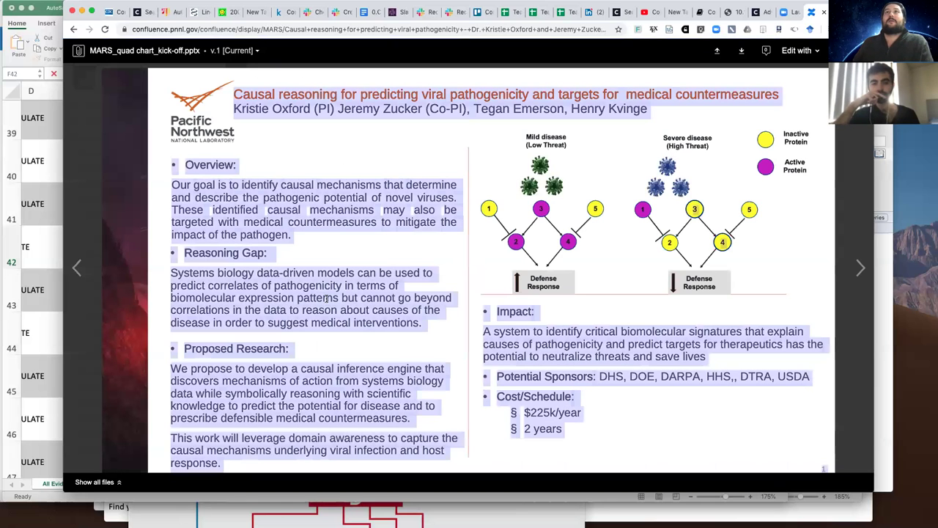
{"action": "left_click", "coordinate": [861, 268]}
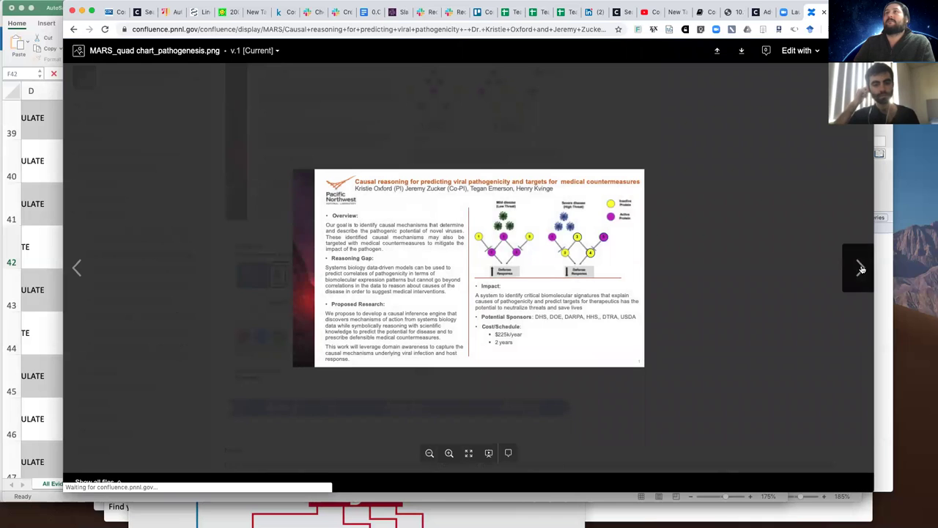
{"action": "left_click", "coordinate": [860, 269]}
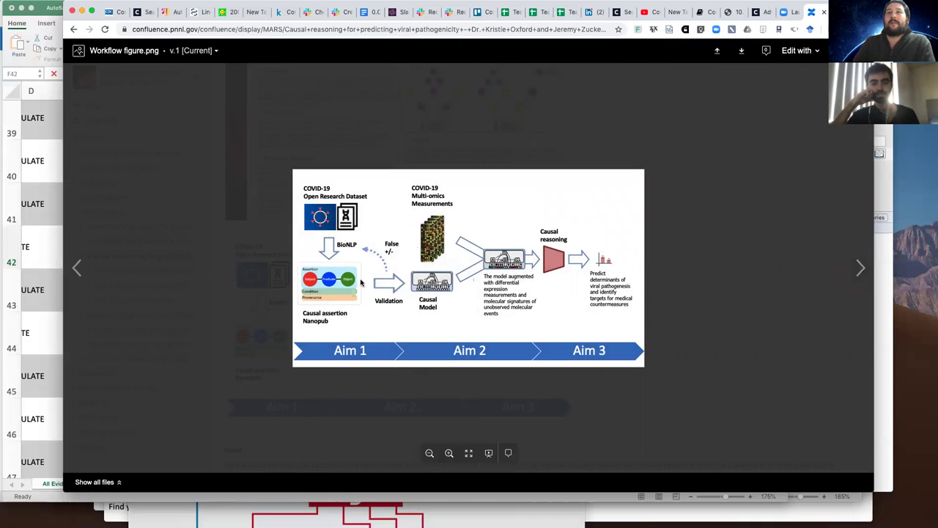
{"action": "left_click", "coordinate": [449, 452]}
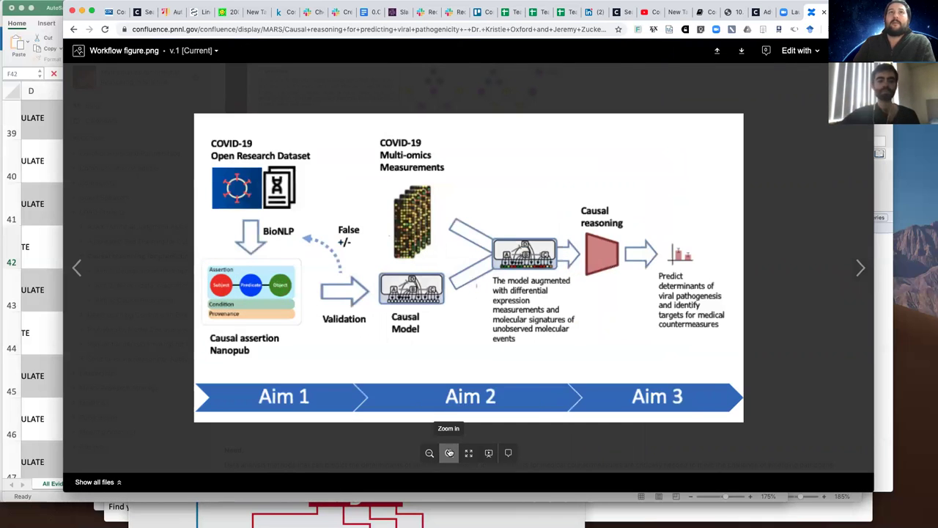
{"action": "left_click", "coordinate": [449, 453]}
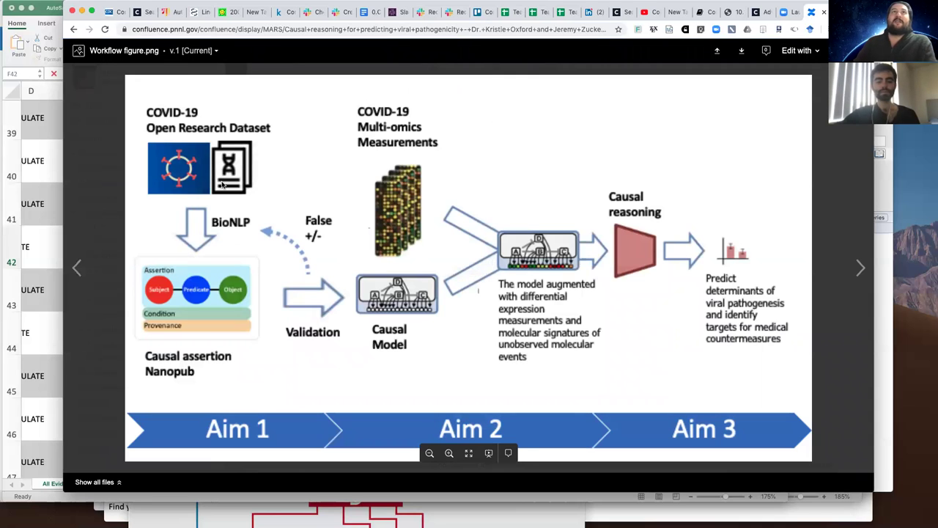
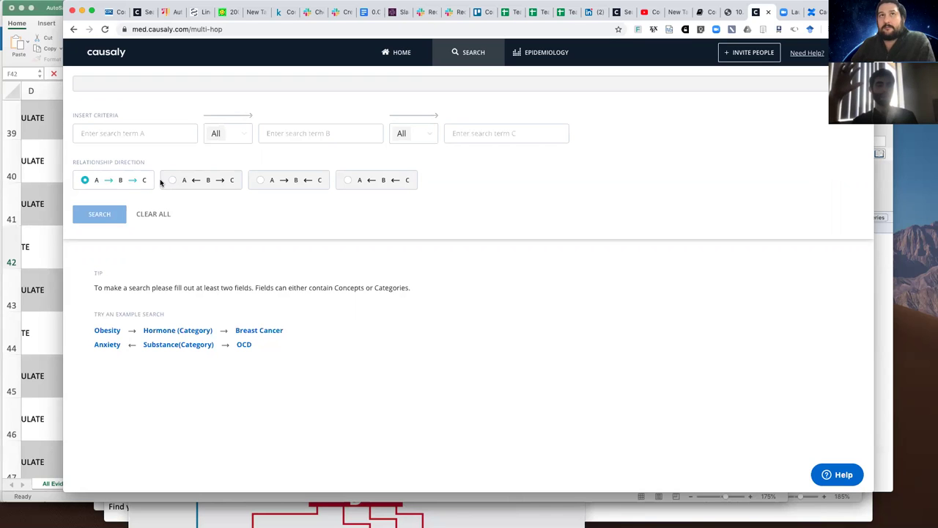
Set search term A of the Causaly multi-hop search to genus: coronavirus, including all of its sub-concepts
{"action": "left_click", "coordinate": [96, 131]}
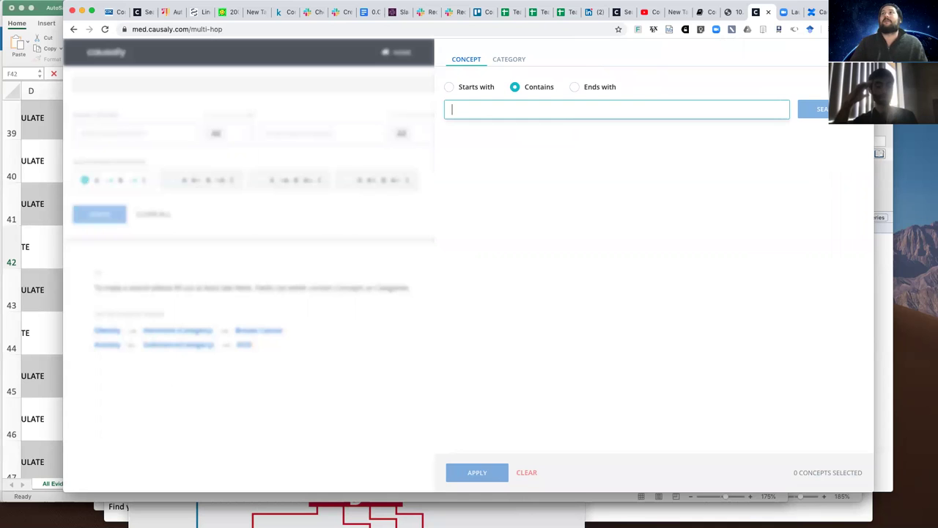
{"action": "left_click", "coordinate": [427, 183]}
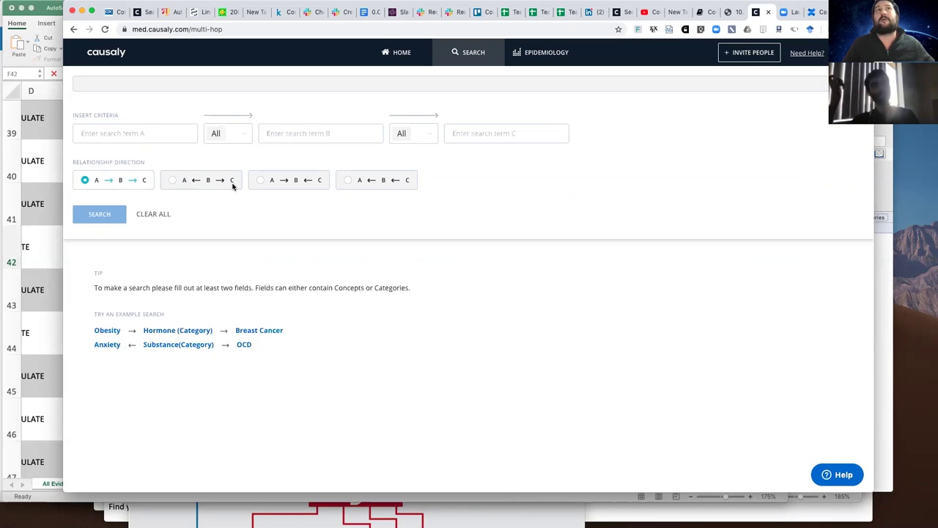
{"action": "left_click", "coordinate": [128, 137]}
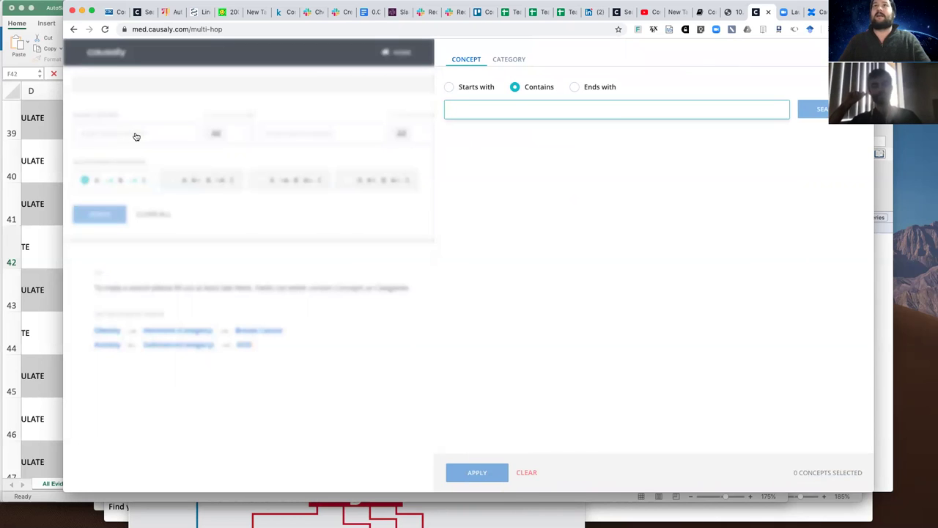
{"action": "type", "text": "co"}
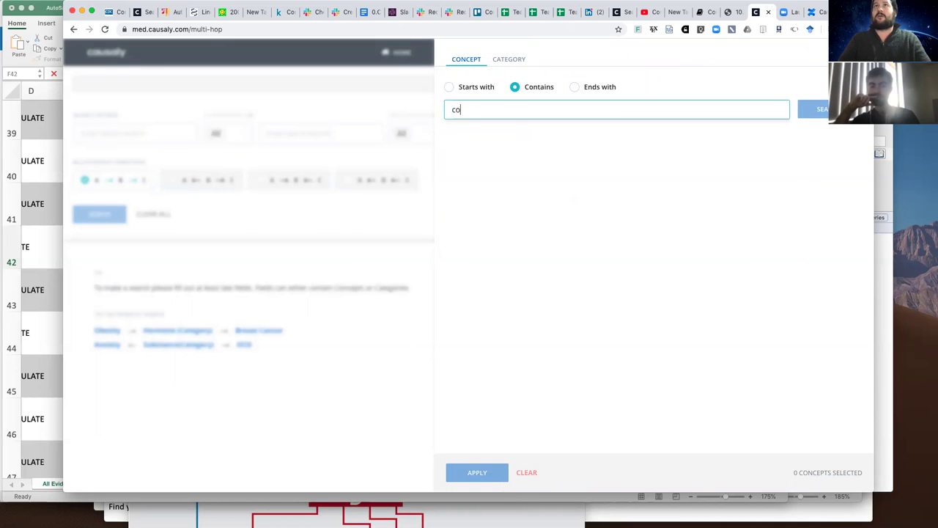
{"action": "type", "text": "ronvirus"}
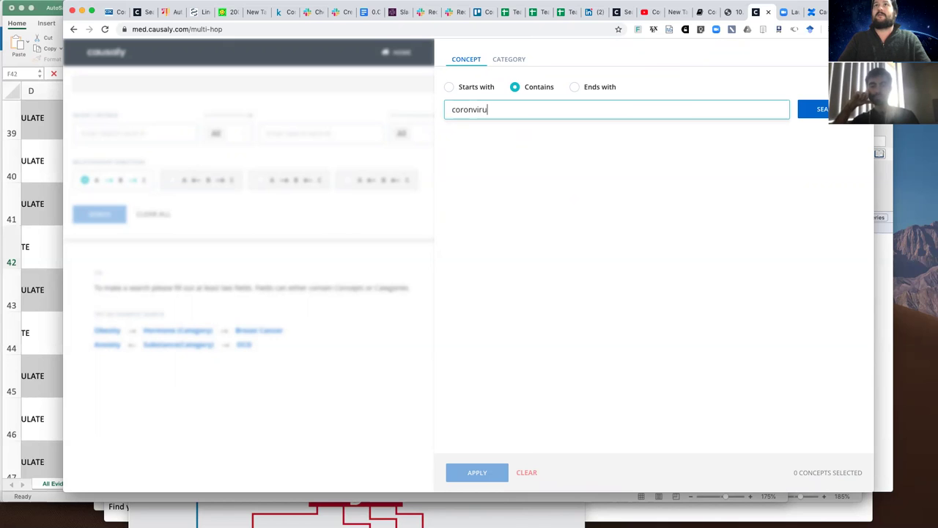
{"action": "key", "text": "BackSpace"}
{"action": "key", "text": "BackSpace"}
{"action": "type", "text": "aviru"}
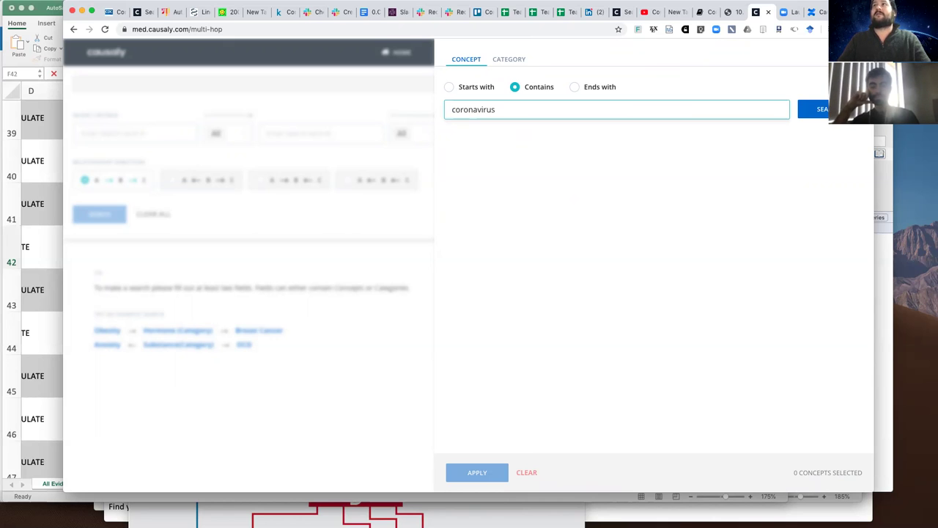
{"action": "left_click", "coordinate": [812, 109]}
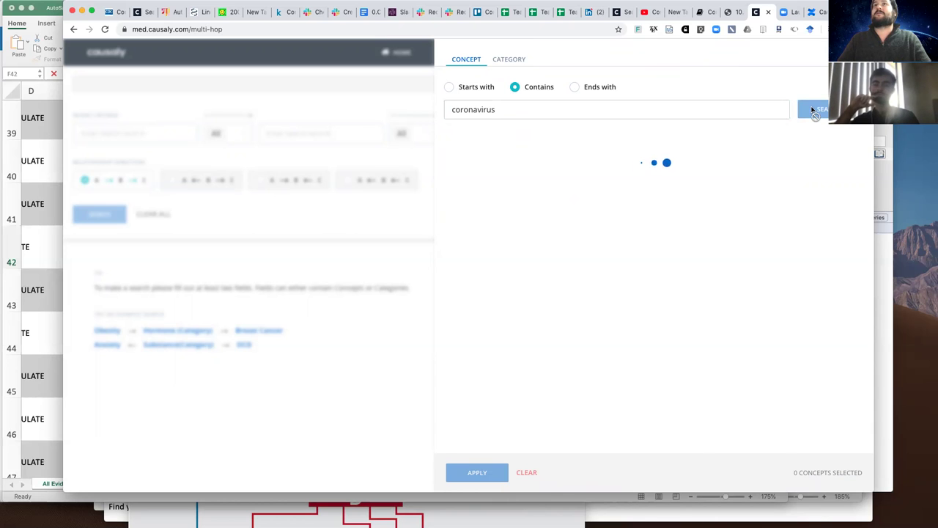
{"action": "left_click", "coordinate": [546, 140]}
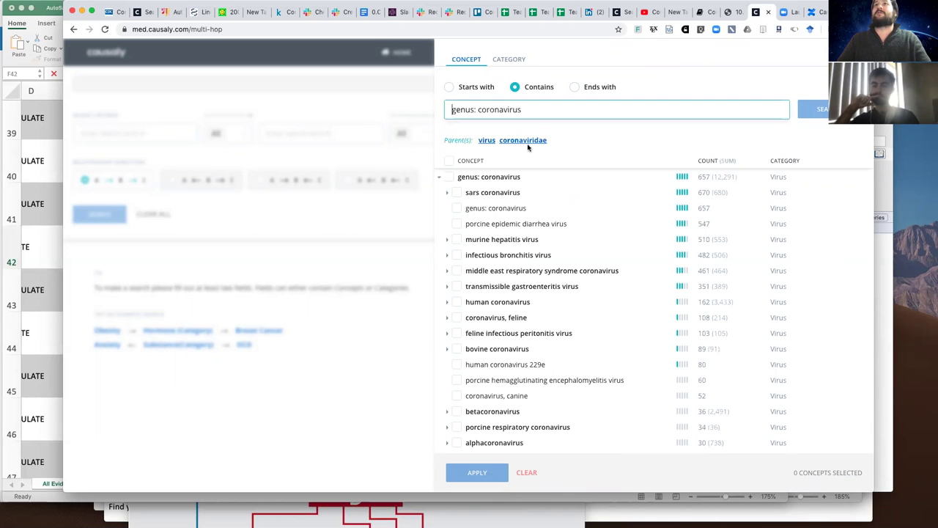
{"action": "left_click", "coordinate": [448, 177]}
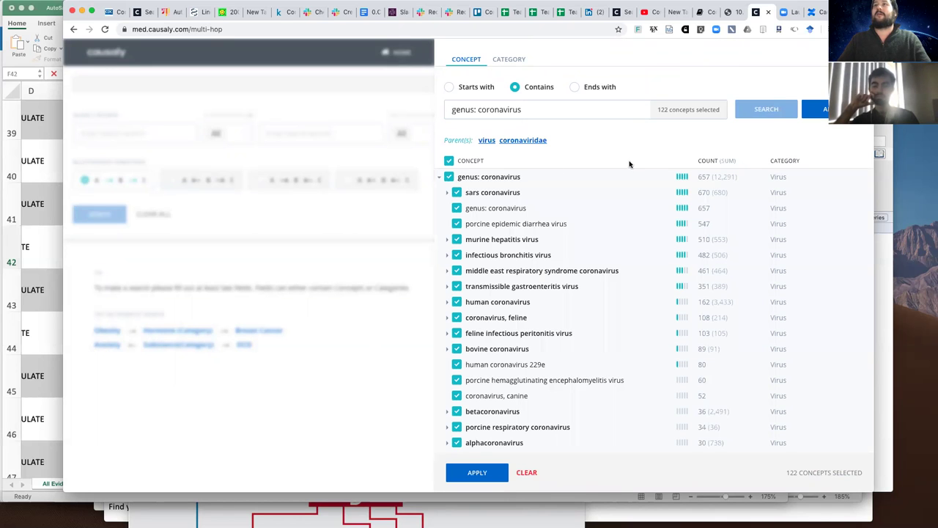
{"action": "left_click", "coordinate": [477, 472]}
Set the relationship direction to A ← B → C and limit the relationship between A and B to downregulation
{"action": "left_click", "coordinate": [218, 133]}
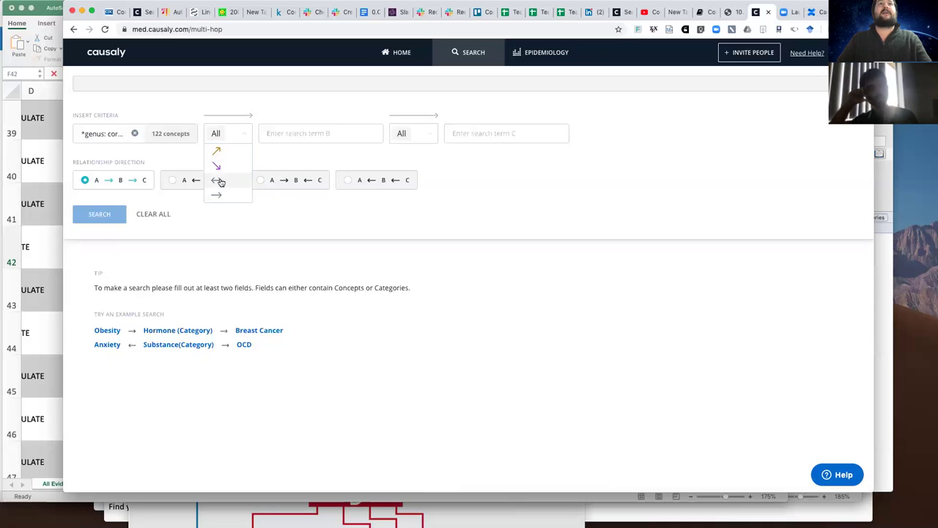
{"action": "left_click", "coordinate": [199, 218]}
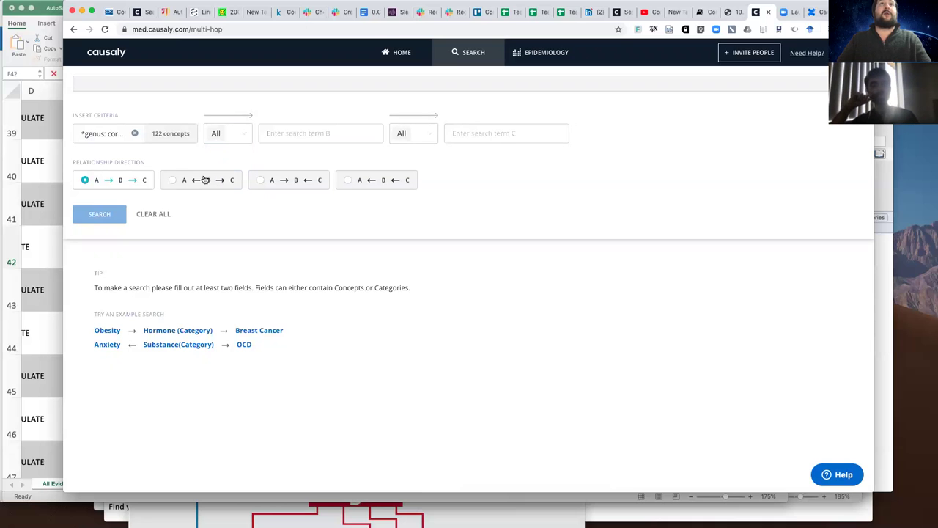
{"action": "left_click", "coordinate": [175, 180]}
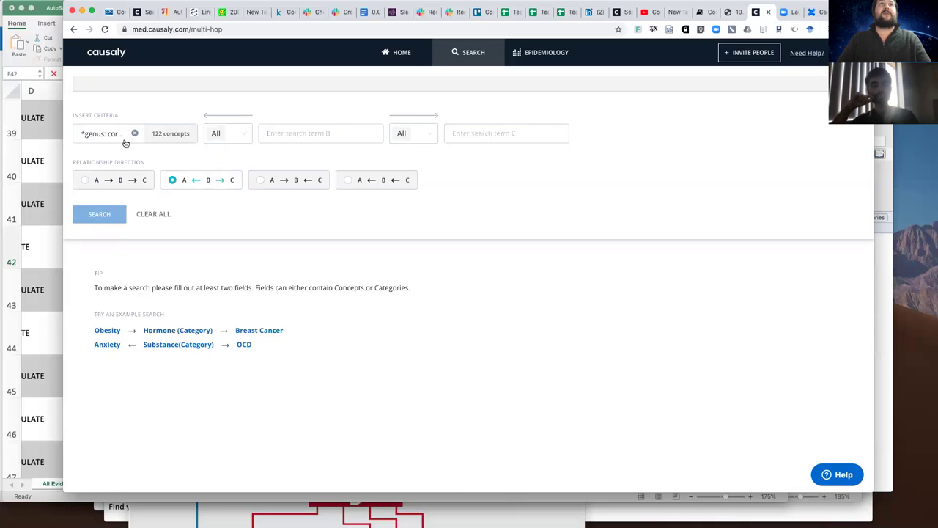
{"action": "left_click", "coordinate": [236, 132]}
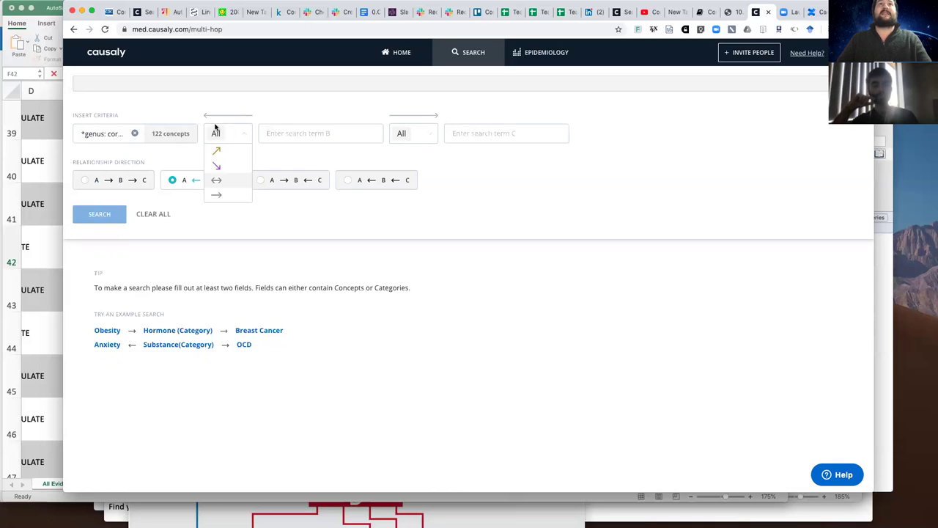
{"action": "left_click", "coordinate": [217, 165]}
Search for term B concepts containing "pharmacological substance" and try the suggested "application of substance" query
{"action": "left_click", "coordinate": [294, 134]}
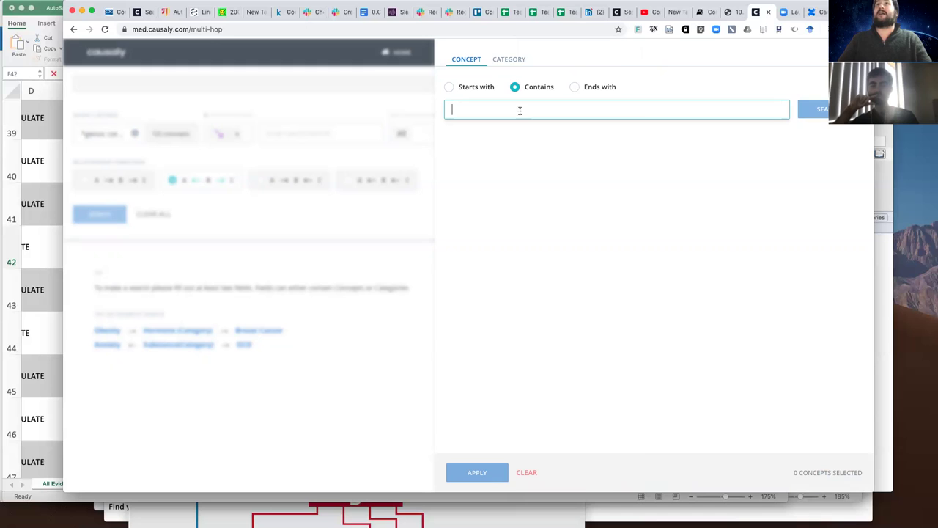
{"action": "type", "text": "drug"}
{"action": "key", "text": "BackSpace"}
{"action": "key", "text": "BackSpace"}
{"action": "key", "text": "BackSpace"}
{"action": "key", "text": "BackSpace"}
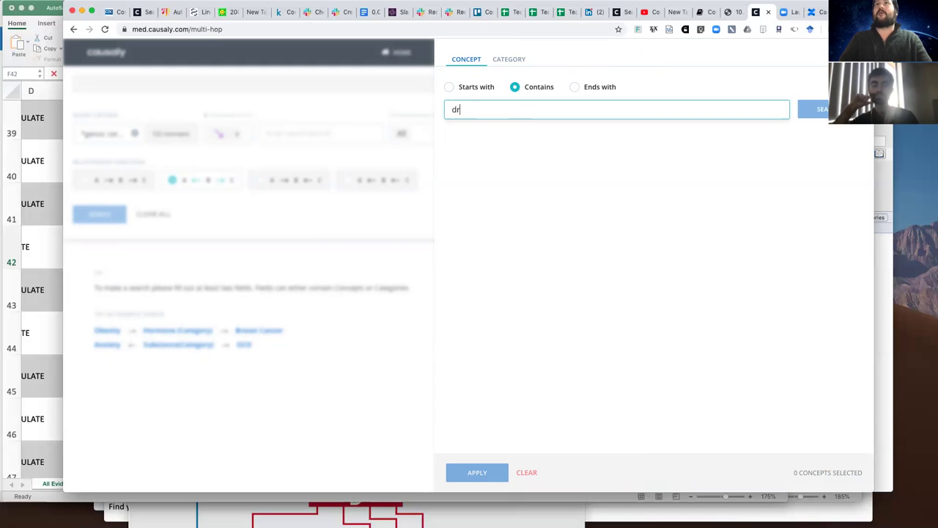
{"action": "type", "text": "pharma"}
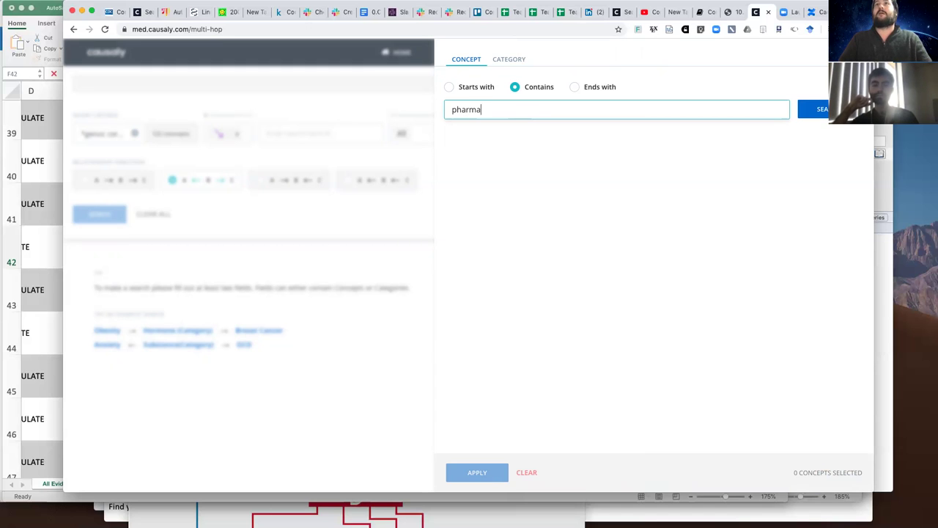
{"action": "type", "text": "cological substance"}
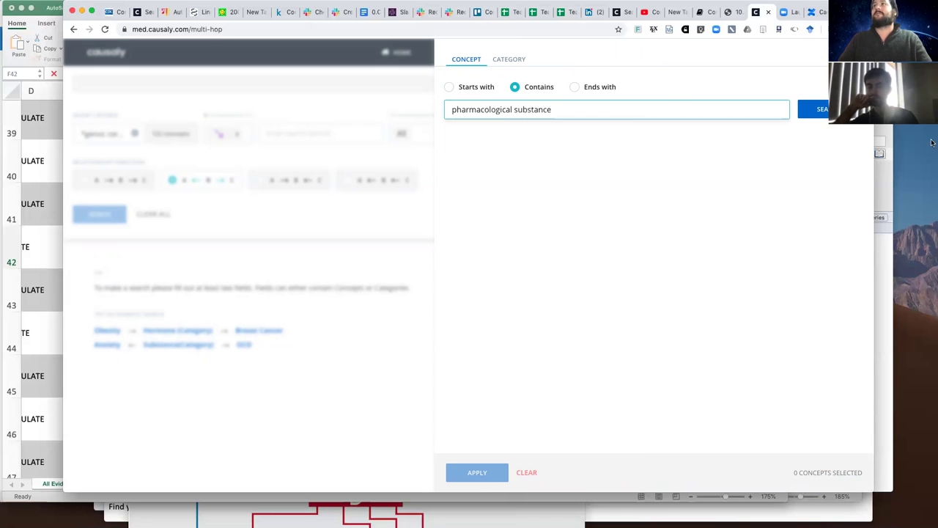
{"action": "key", "text": "Return"}
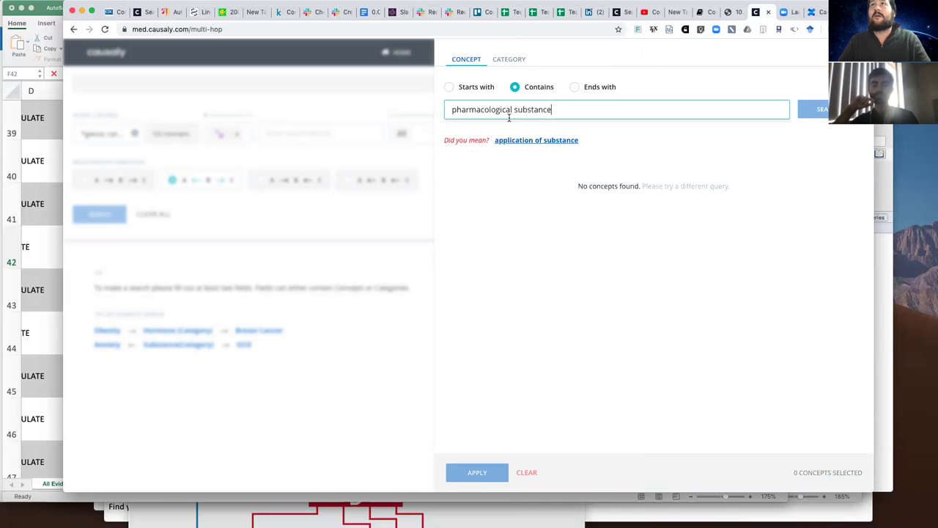
{"action": "left_click", "coordinate": [535, 140]}
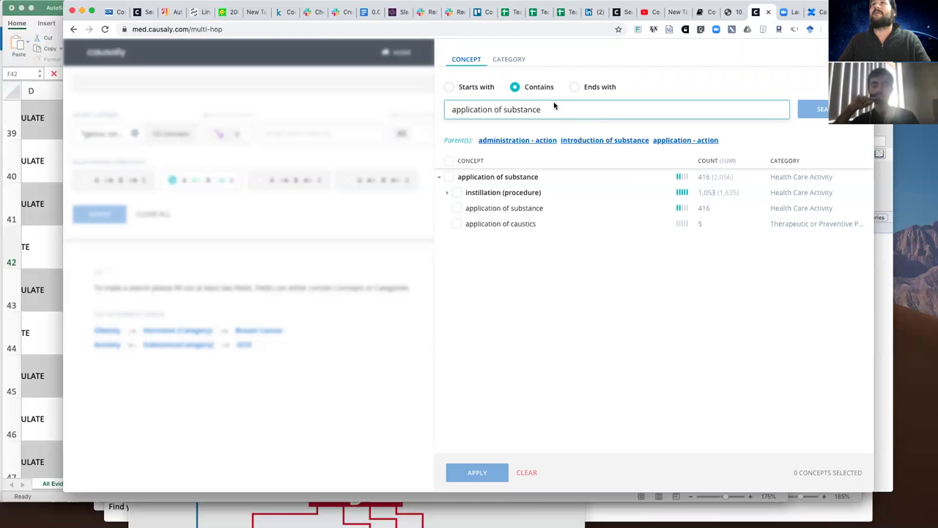
Search again for "pharmacological substance", matching concepts that start with the phrase
{"action": "left_click_drag", "start_coordinate": [554, 106], "coordinate": [445, 107]}
{"action": "key", "text": "BackSpace"}
{"action": "type", "text": "pharmacological substance"}
{"action": "left_click", "coordinate": [450, 89]}
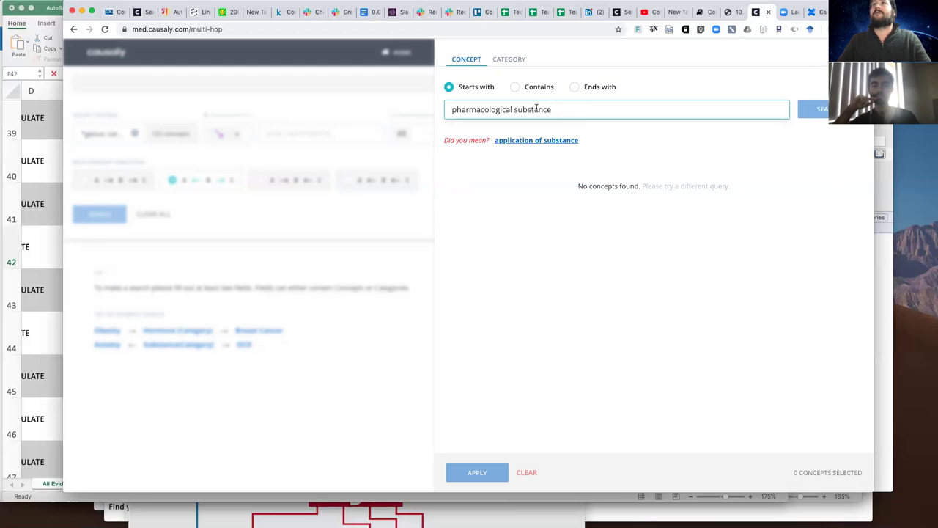
Shorten the term B query to "pharmacological", search again, and select only the pharmacological sub-concept
{"action": "left_click_drag", "start_coordinate": [515, 109], "coordinate": [565, 110]}
{"action": "key", "text": "BackSpace"}
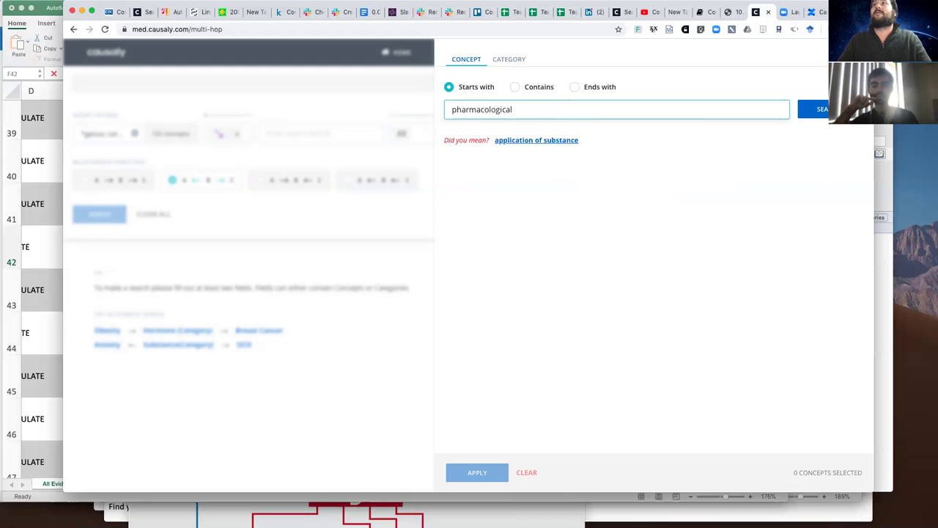
{"action": "left_click", "coordinate": [813, 109]}
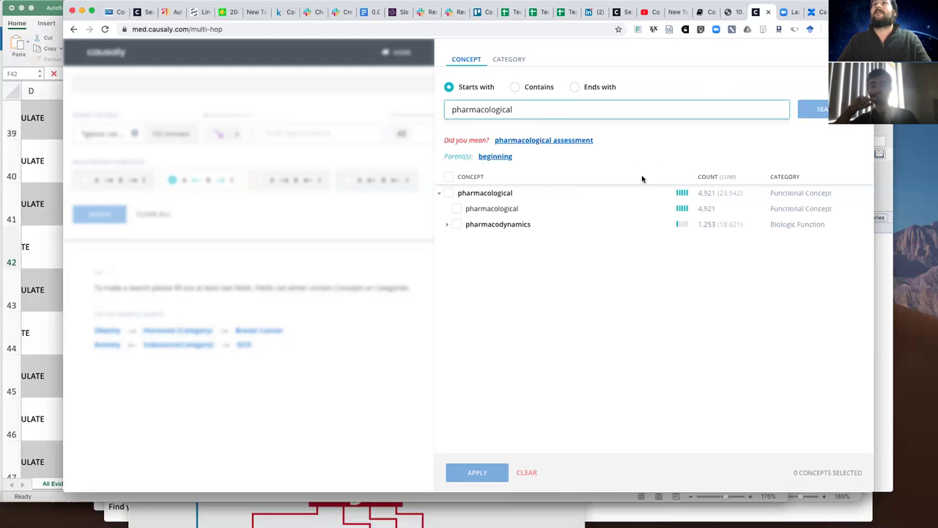
{"action": "left_click", "coordinate": [456, 209]}
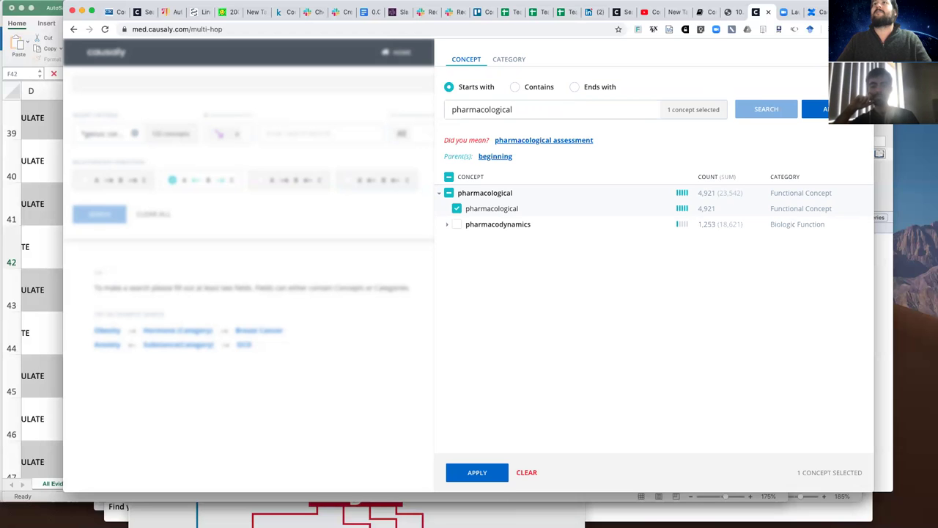
Apply the pharmacological concept as term B and set term C to "drug effect disorder", found among concepts containing "disorder"
{"action": "left_click", "coordinate": [477, 472]}
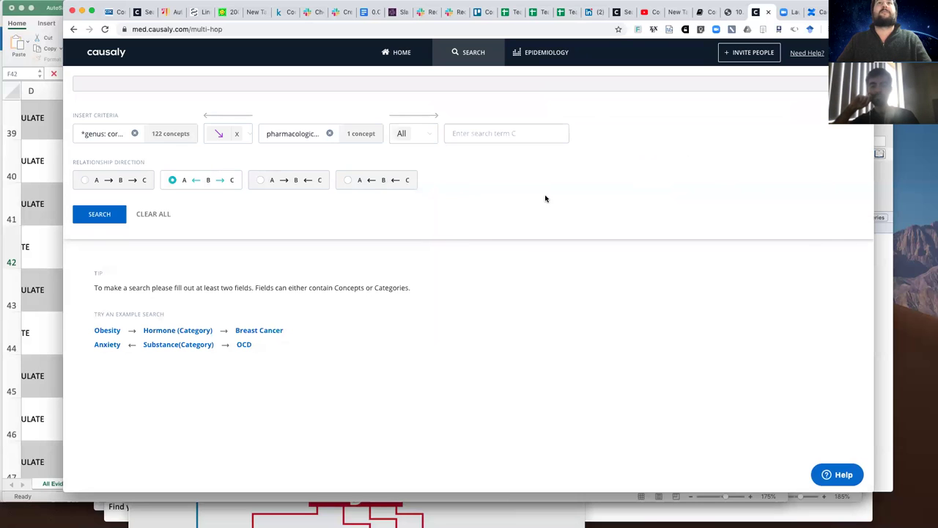
{"action": "left_click", "coordinate": [472, 135]}
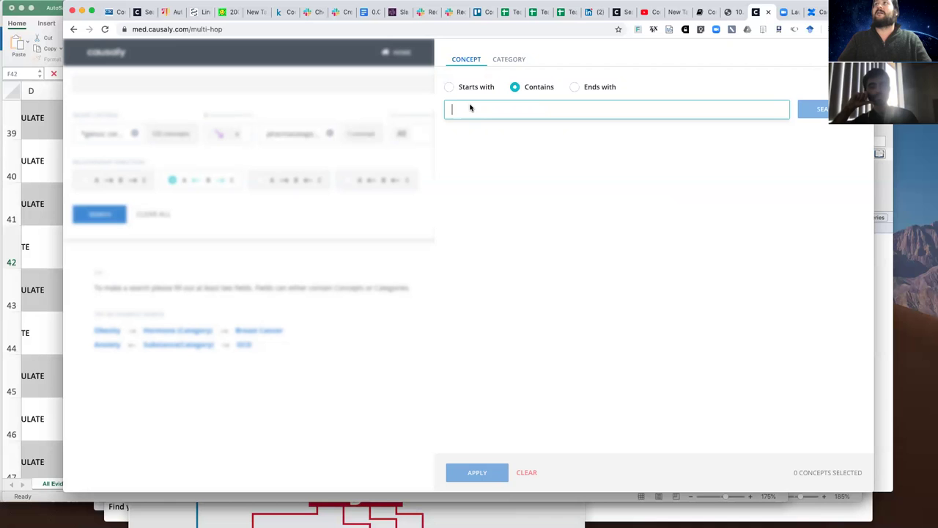
{"action": "type", "text": "disorder"}
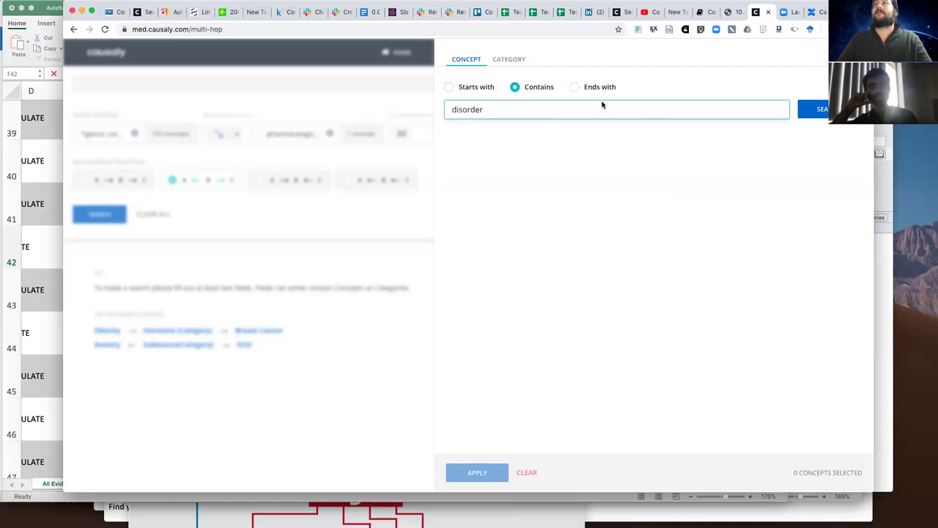
{"action": "left_click", "coordinate": [812, 109]}
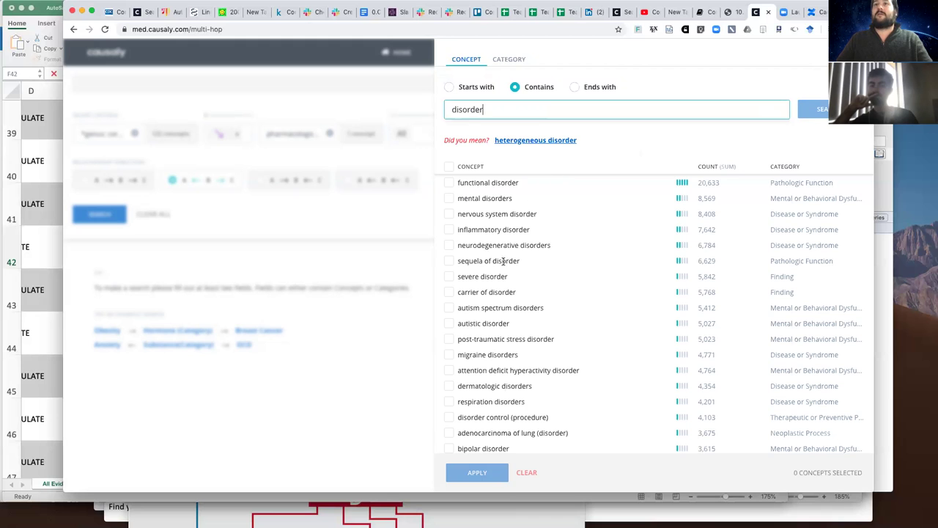
{"action": "scroll", "coordinate": [484, 342], "scroll_direction": "down", "scroll_amount": 5}
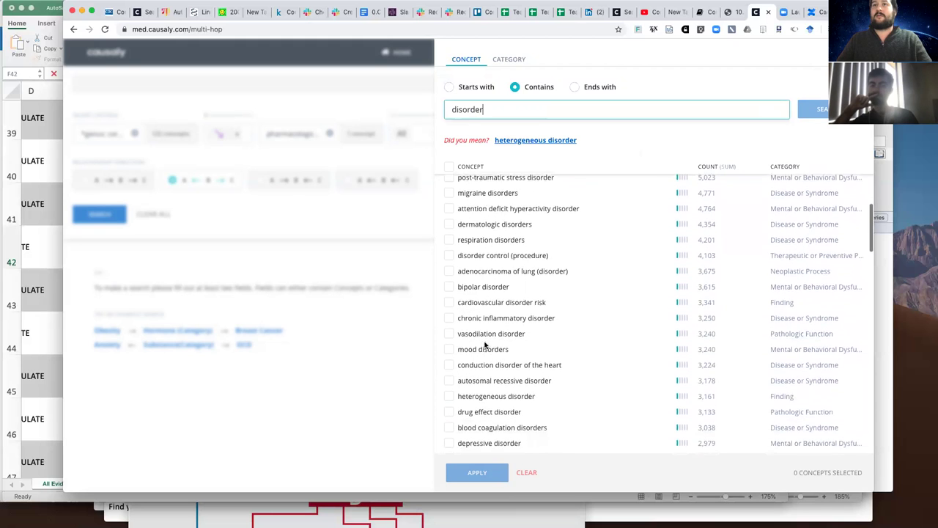
{"action": "left_click", "coordinate": [449, 369]}
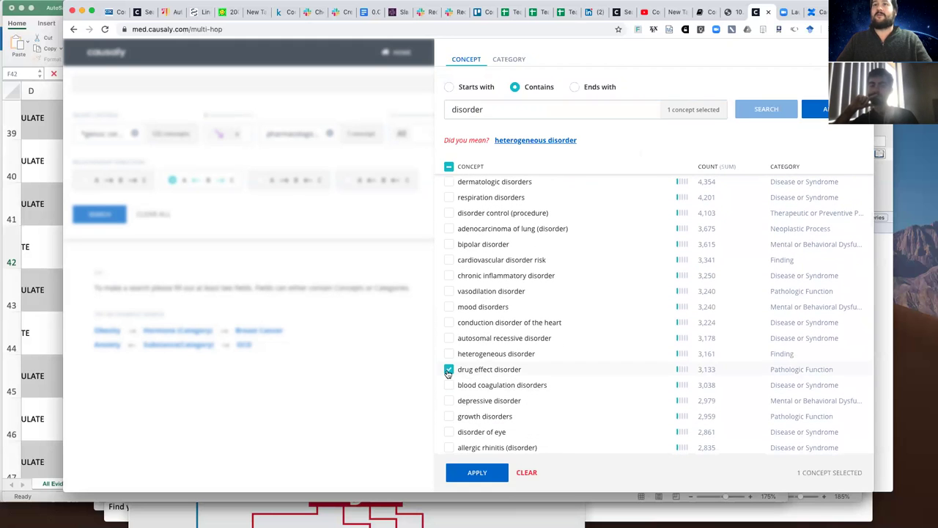
{"action": "left_click", "coordinate": [819, 110]}
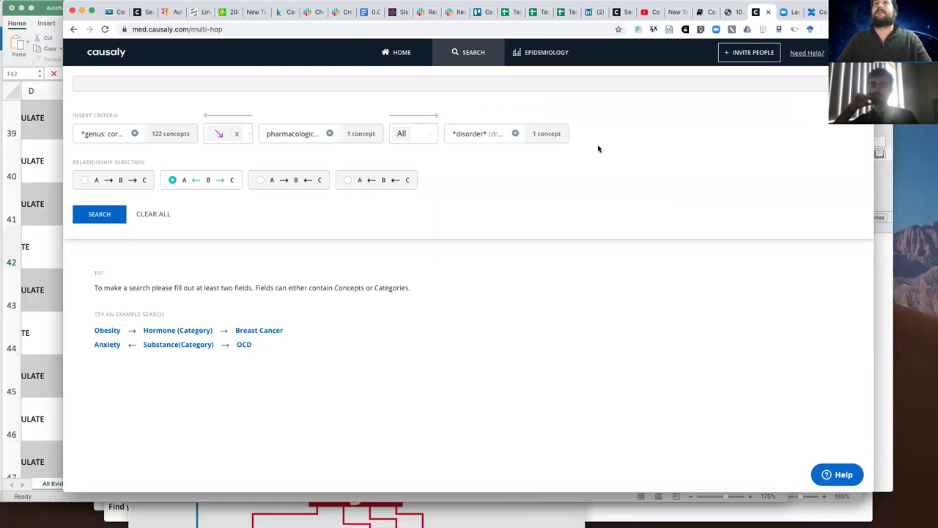
Limit the relationship between B and C to upregulation and run the multi-hop search
{"action": "left_click", "coordinate": [412, 134]}
{"action": "left_click", "coordinate": [405, 154]}
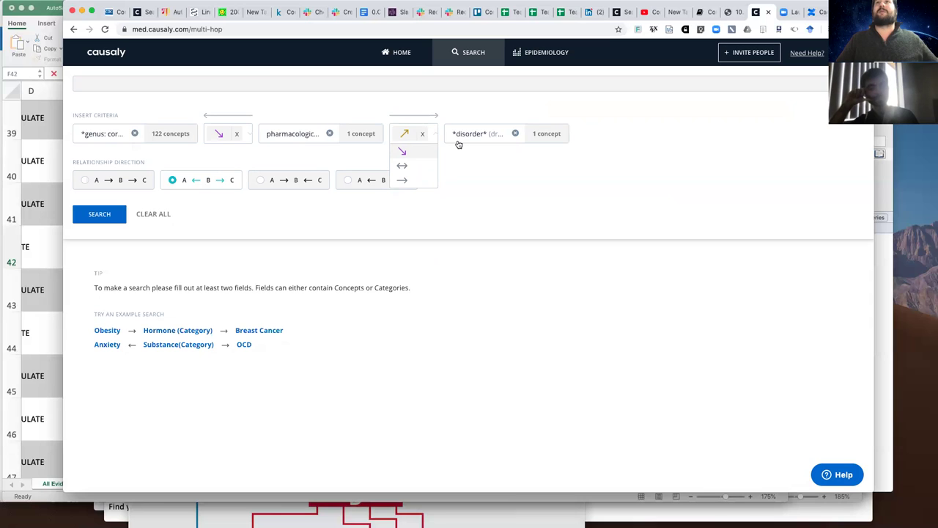
{"action": "left_click", "coordinate": [513, 159]}
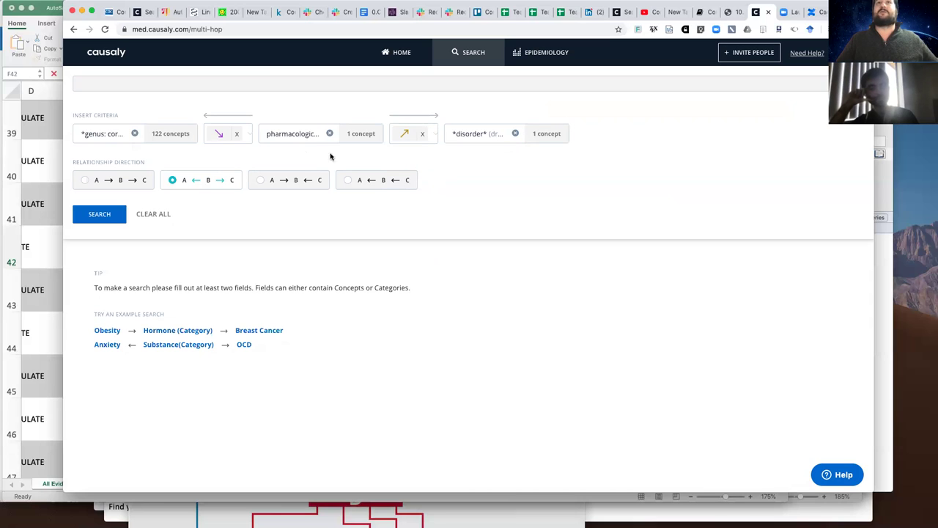
{"action": "left_click", "coordinate": [91, 217]}
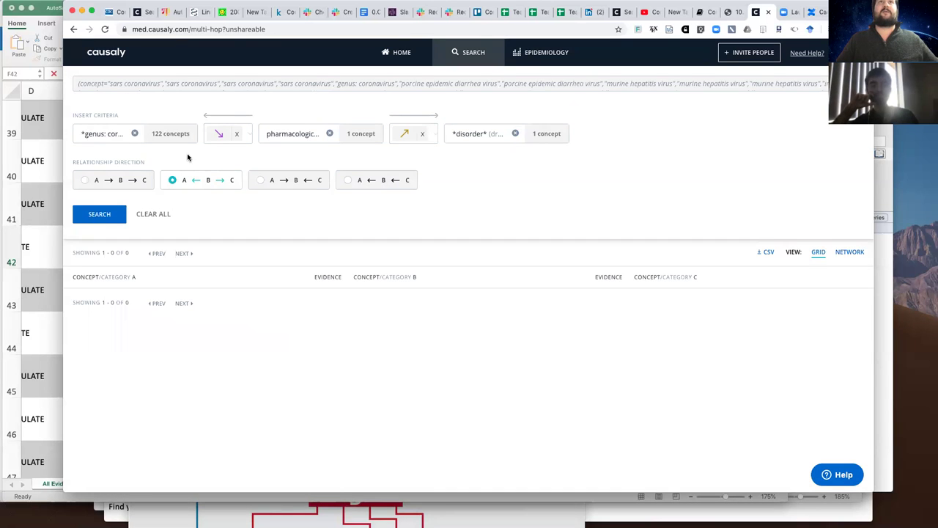
Search term B for concepts starting with "drug" and look through the matches for a suitable drug concept
{"action": "left_click", "coordinate": [298, 134]}
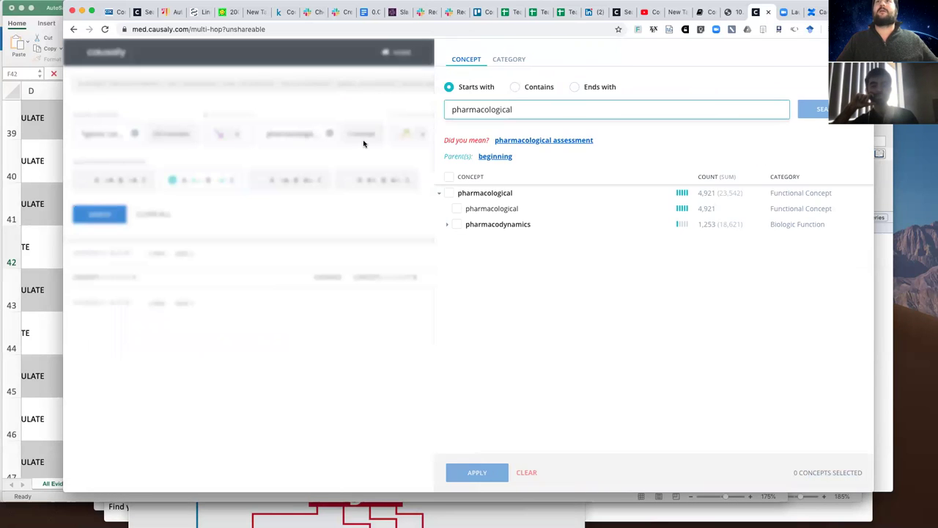
{"action": "double_click", "coordinate": [490, 108]}
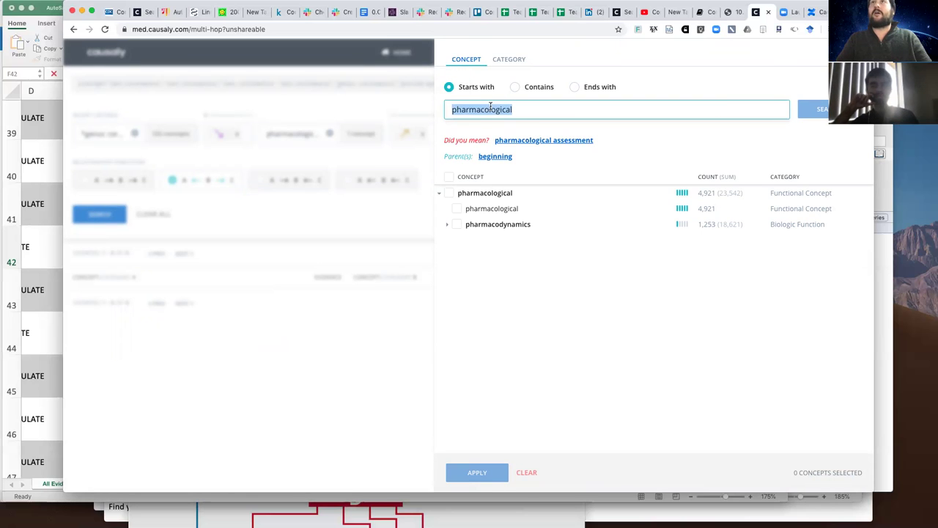
{"action": "key", "text": "BackSpace"}
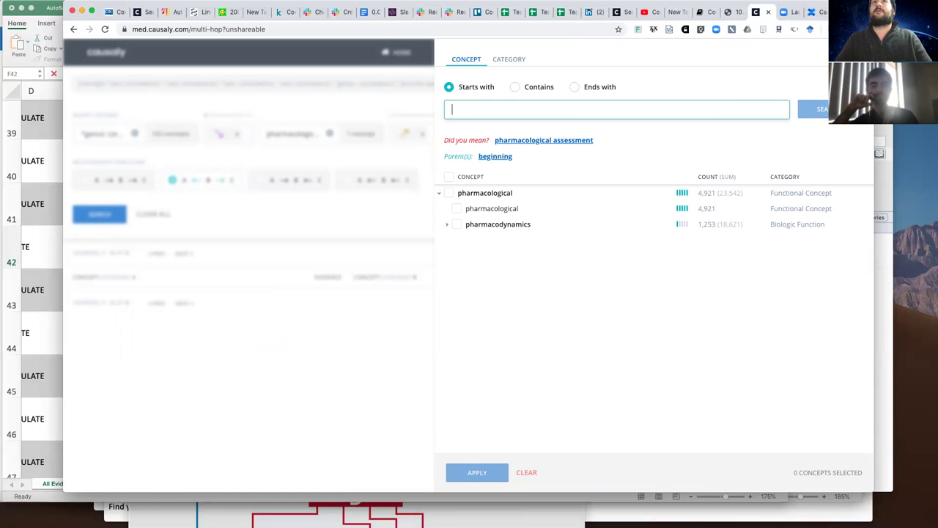
{"action": "type", "text": "drug"}
{"action": "left_click", "coordinate": [812, 109]}
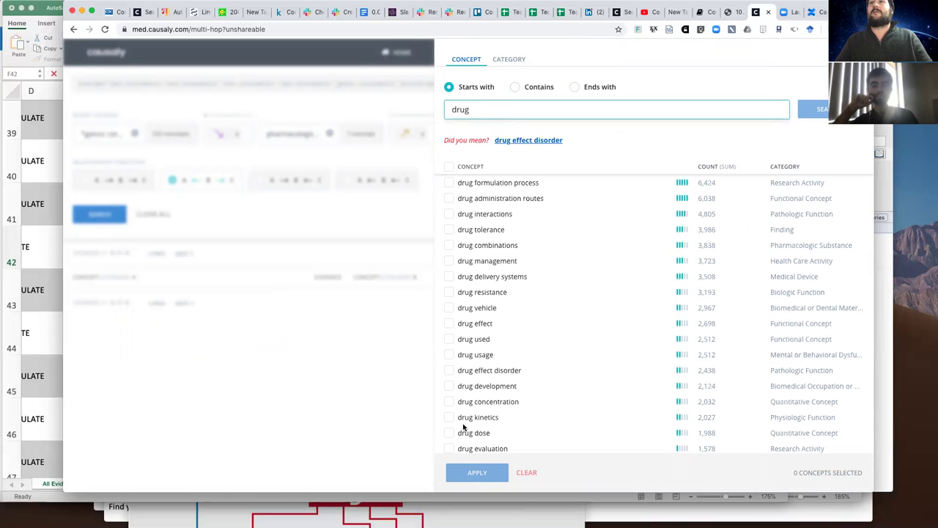
{"action": "scroll", "coordinate": [455, 293], "scroll_direction": "down", "scroll_amount": 3}
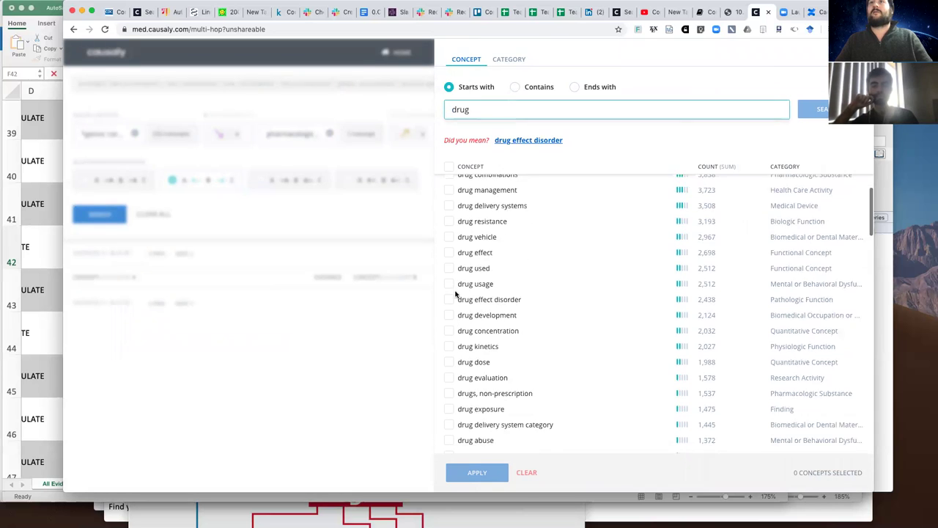
{"action": "scroll", "coordinate": [455, 293], "scroll_direction": "up", "scroll_amount": 3}
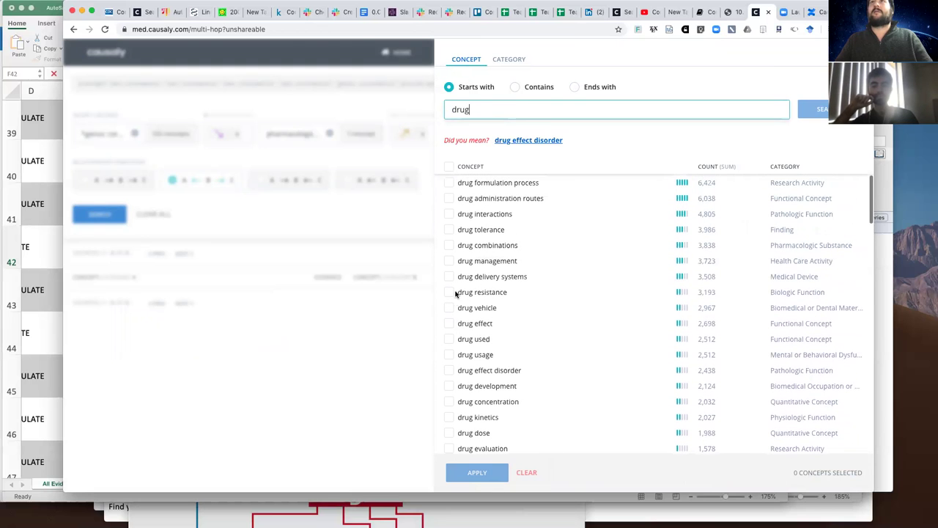
{"action": "double_click", "coordinate": [479, 110]}
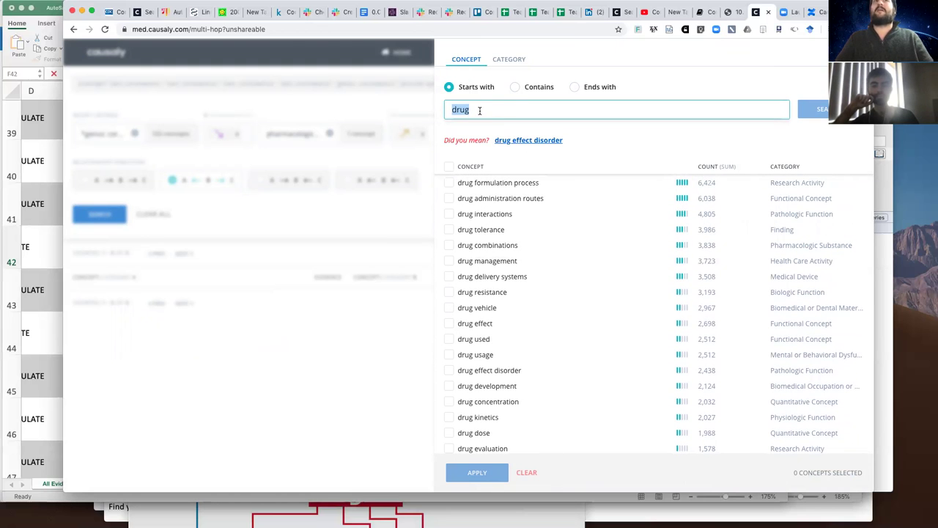
{"action": "key", "text": "BackSpace"}
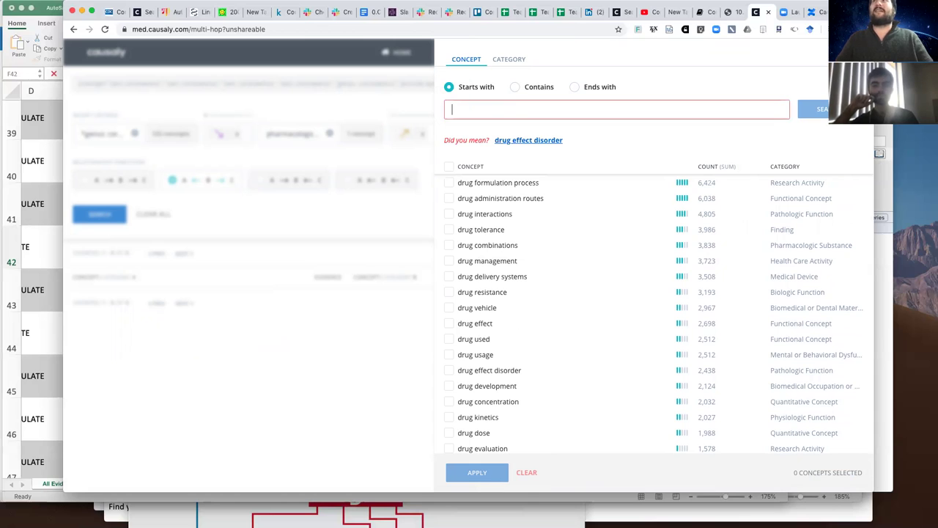
{"action": "key", "text": "Escape"}
Clear the pharmacological concept from term B and expand the Chemicals & Drugs category for that term
{"action": "left_click", "coordinate": [329, 134]}
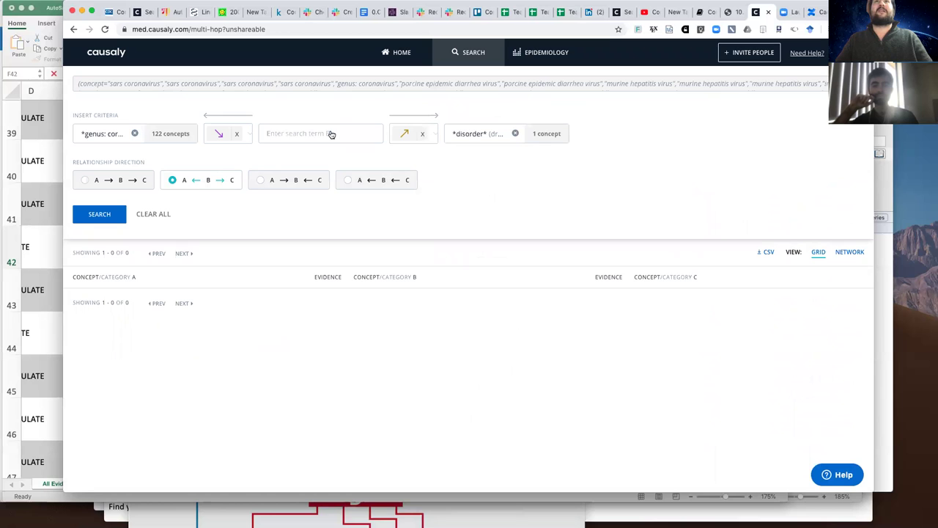
{"action": "left_click", "coordinate": [275, 139]}
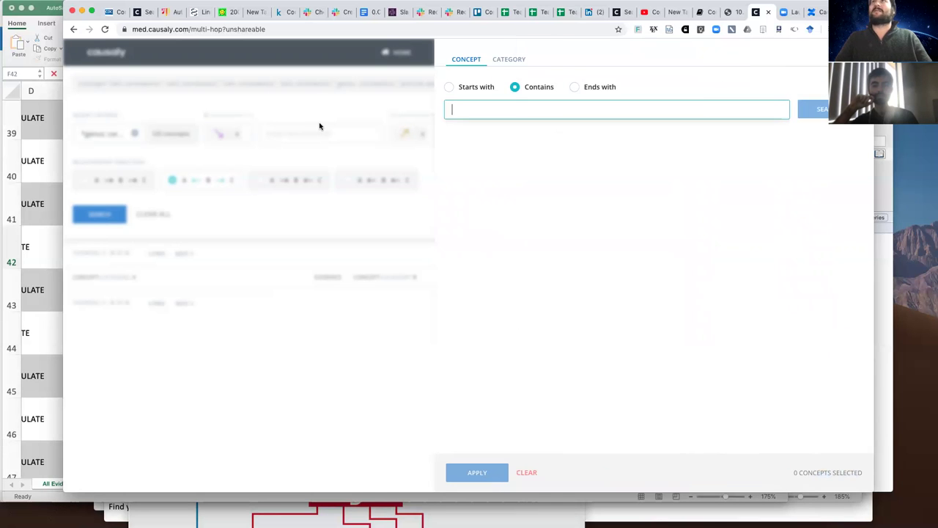
{"action": "left_click", "coordinate": [508, 59]}
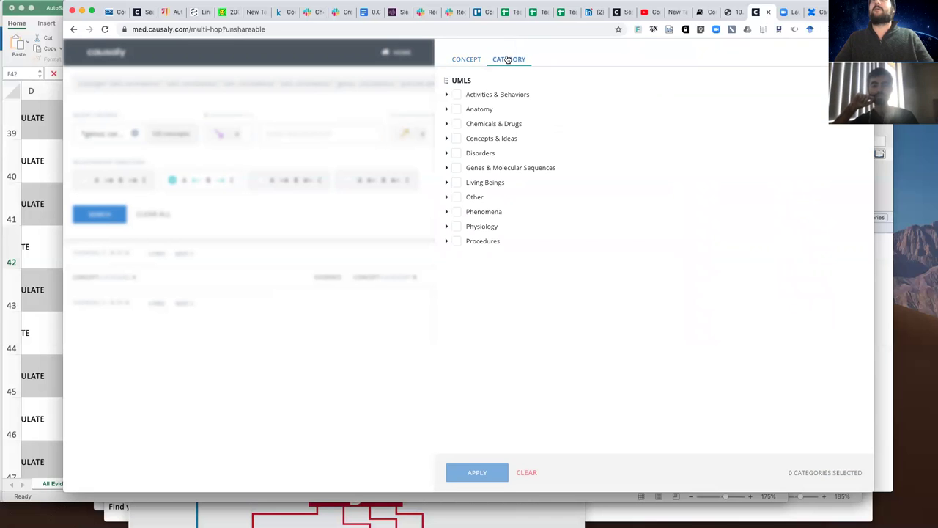
{"action": "left_click", "coordinate": [446, 124]}
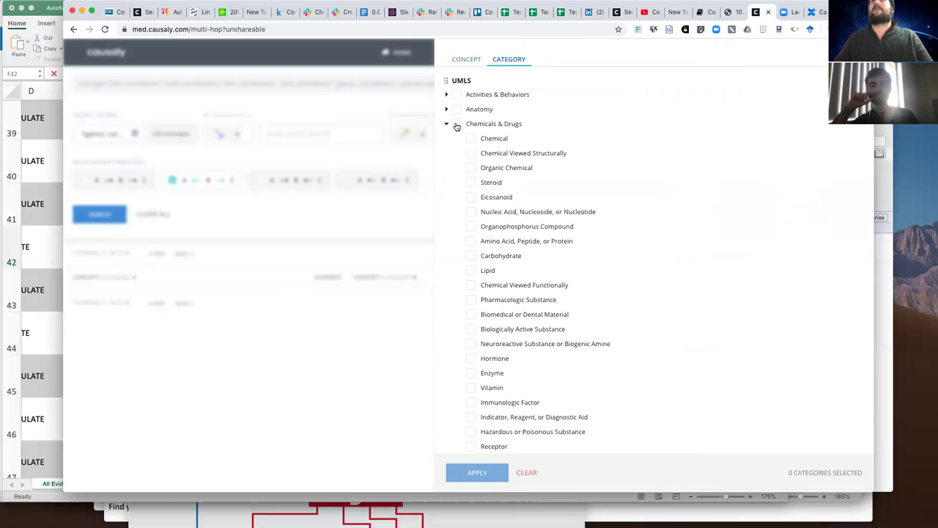
Look through the Chemicals & Drugs subcategories and select Clinical Drug for term B
{"action": "scroll", "coordinate": [487, 219], "scroll_direction": "down", "scroll_amount": 2}
{"action": "scroll", "coordinate": [483, 213], "scroll_direction": "up", "scroll_amount": 2}
{"action": "scroll", "coordinate": [479, 196], "scroll_direction": "down", "scroll_amount": 5}
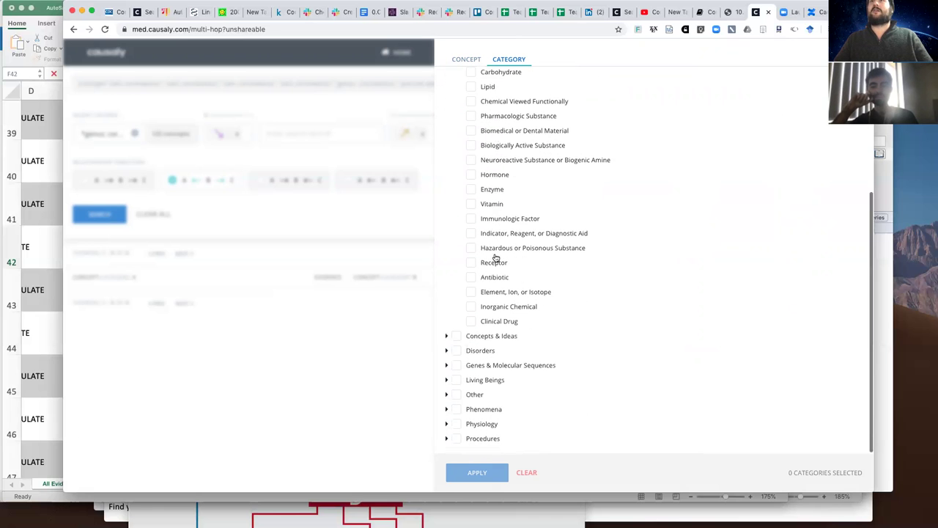
{"action": "scroll", "coordinate": [477, 220], "scroll_direction": "up", "scroll_amount": 3}
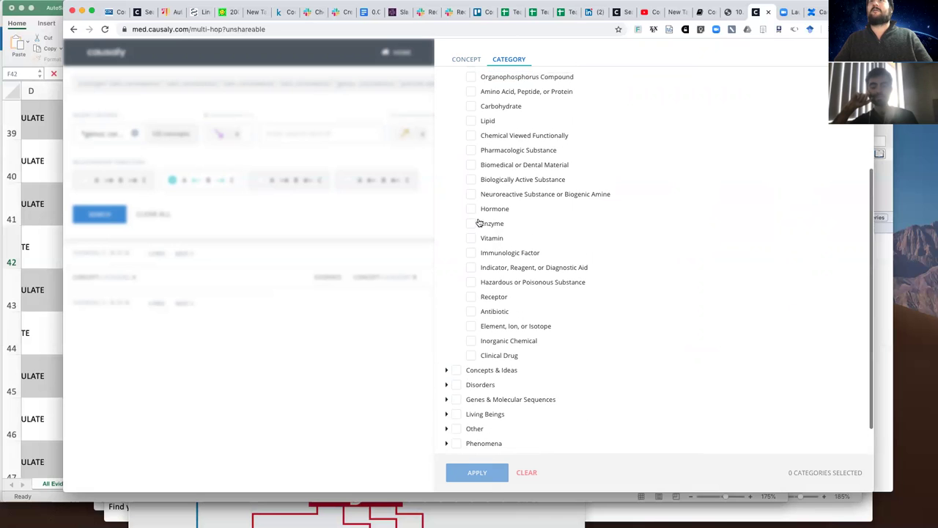
{"action": "scroll", "coordinate": [483, 187], "scroll_direction": "up", "scroll_amount": 7}
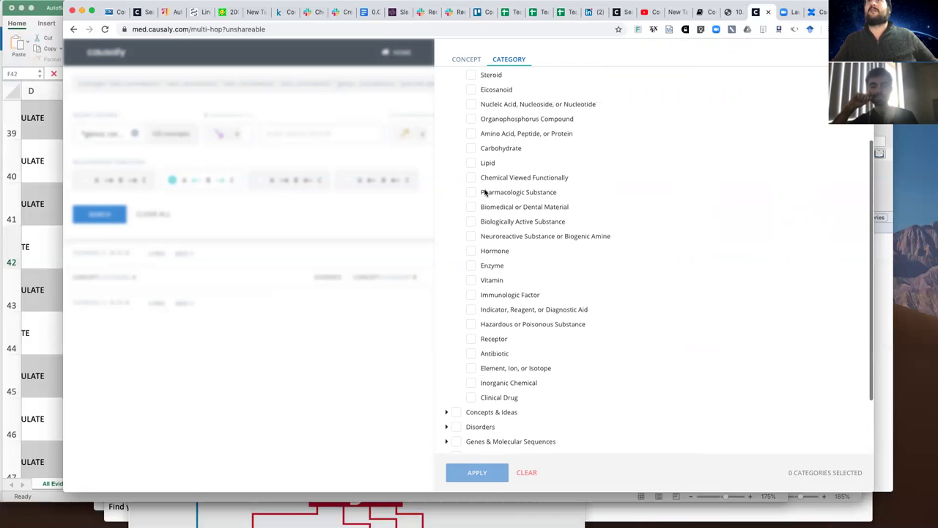
{"action": "scroll", "coordinate": [485, 192], "scroll_direction": "down", "scroll_amount": 2}
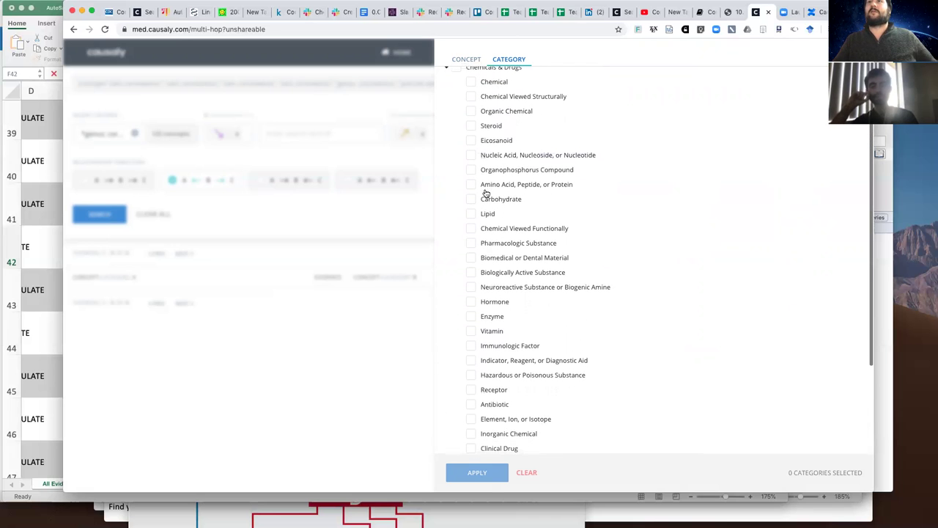
{"action": "scroll", "coordinate": [484, 192], "scroll_direction": "down", "scroll_amount": 2}
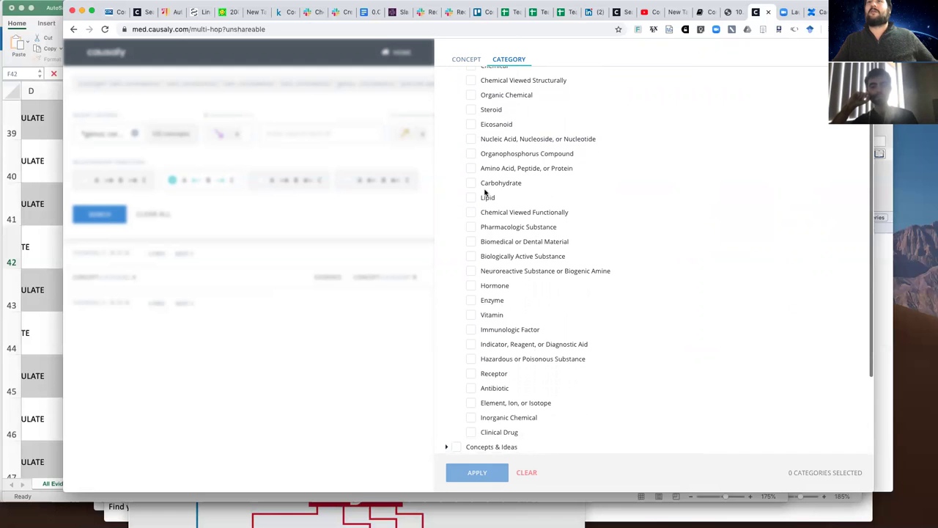
{"action": "left_click", "coordinate": [472, 433]}
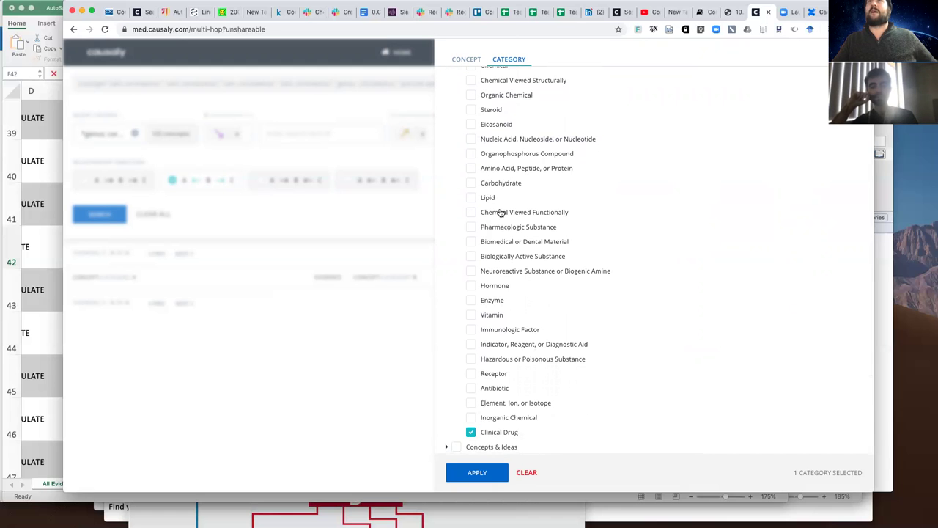
Select the entire Chemicals & Drugs category instead, apply it as term B, and run the multi-hop search
{"action": "scroll", "coordinate": [500, 211], "scroll_direction": "up", "scroll_amount": 5}
{"action": "left_click", "coordinate": [457, 126]}
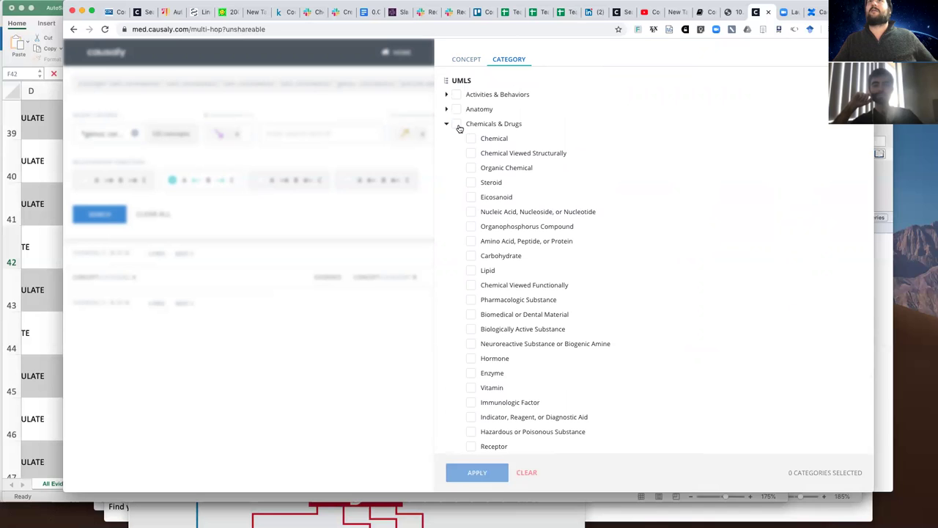
{"action": "left_click", "coordinate": [458, 126]}
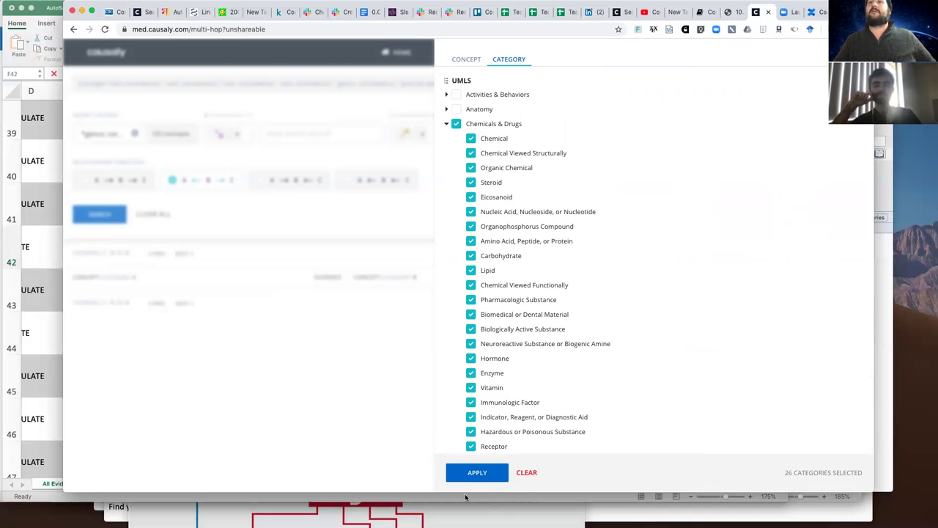
{"action": "left_click", "coordinate": [476, 472]}
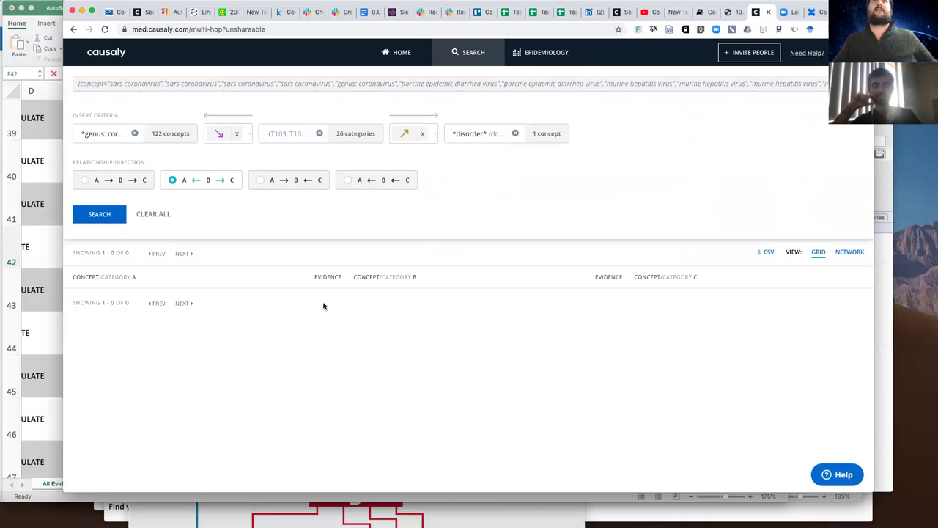
{"action": "left_click", "coordinate": [101, 213]}
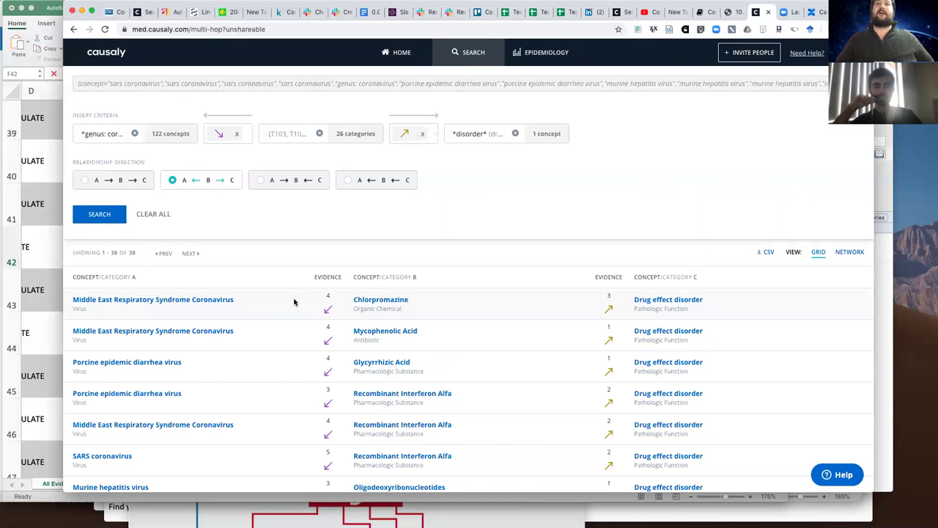
Review the multi-hop results for substances that downregulate coronaviruses and upregulate drug effect disorder, including their evidence counts
{"action": "scroll", "coordinate": [294, 302], "scroll_direction": "down", "scroll_amount": 1}
{"action": "scroll", "coordinate": [294, 302], "scroll_direction": "down", "scroll_amount": 3}
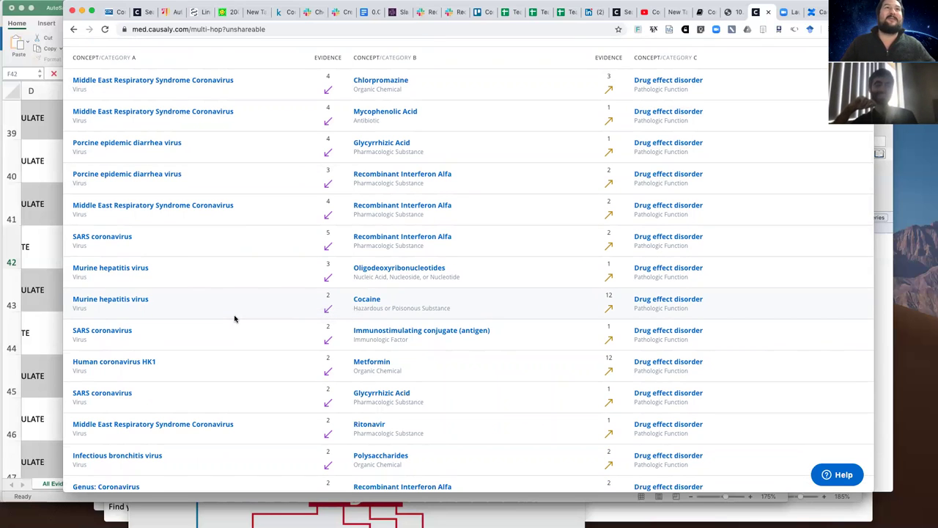
{"action": "scroll", "coordinate": [235, 318], "scroll_direction": "up", "scroll_amount": 5}
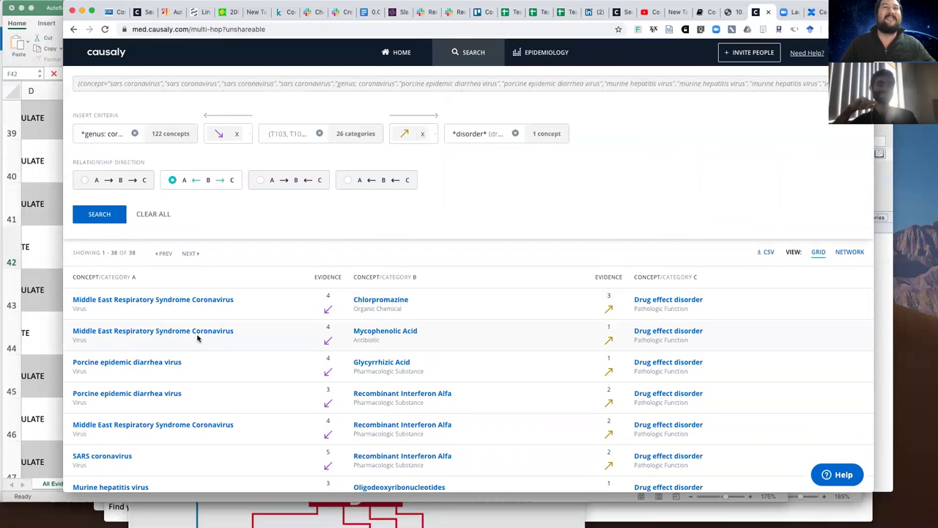
{"action": "scroll", "coordinate": [197, 338], "scroll_direction": "down", "scroll_amount": 5}
{"action": "scroll", "coordinate": [197, 337], "scroll_direction": "down", "scroll_amount": 5}
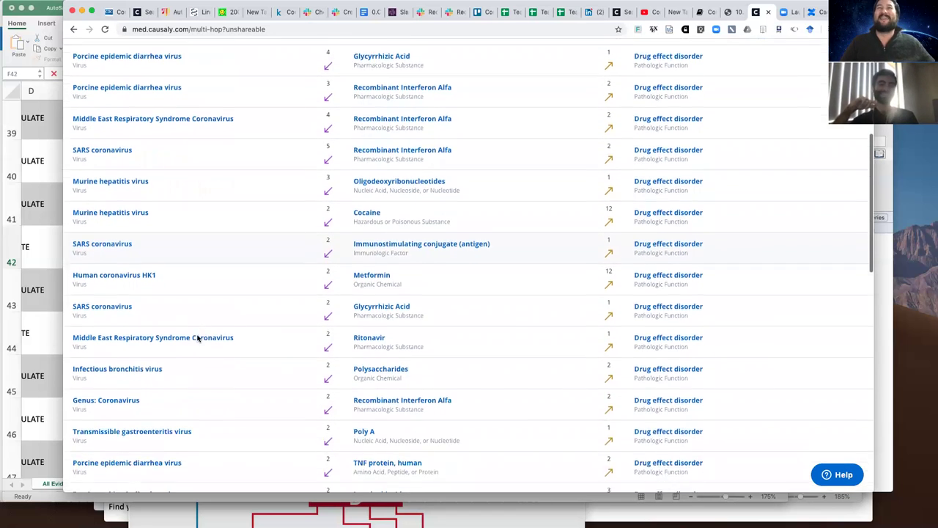
{"action": "scroll", "coordinate": [197, 338], "scroll_direction": "down", "scroll_amount": 7}
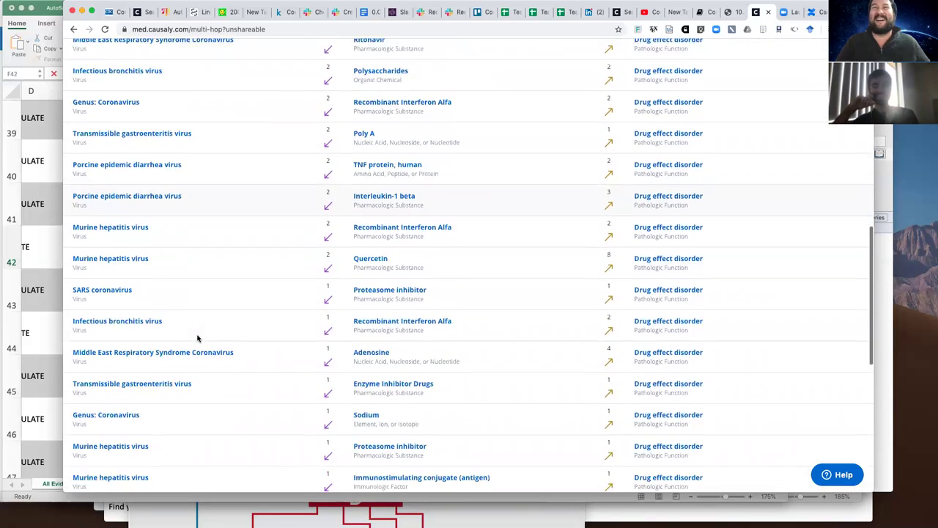
{"action": "scroll", "coordinate": [197, 337], "scroll_direction": "down", "scroll_amount": 2}
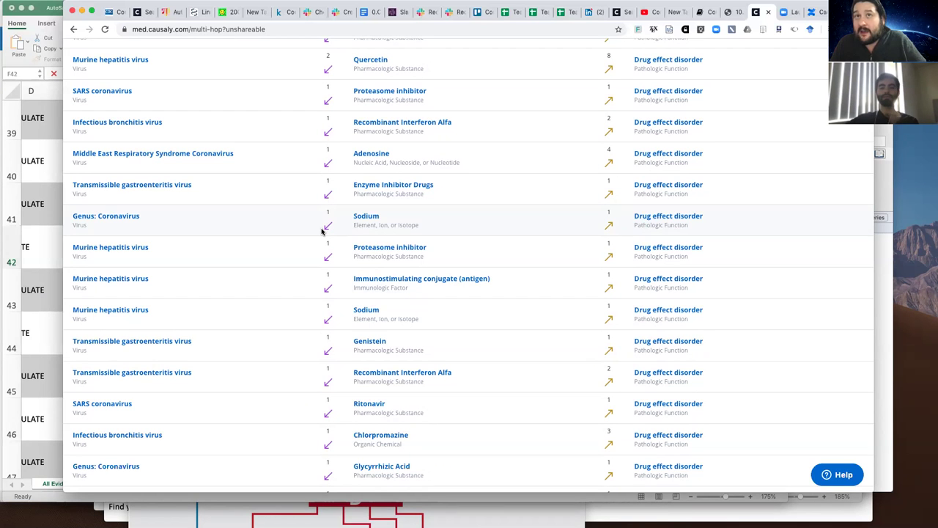
{"action": "scroll", "coordinate": [527, 85], "scroll_direction": "up", "scroll_amount": 10}
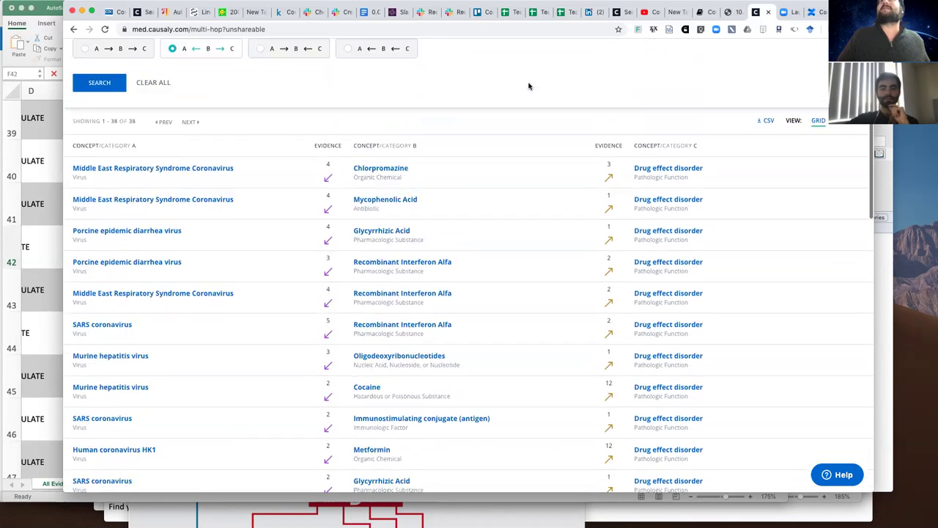